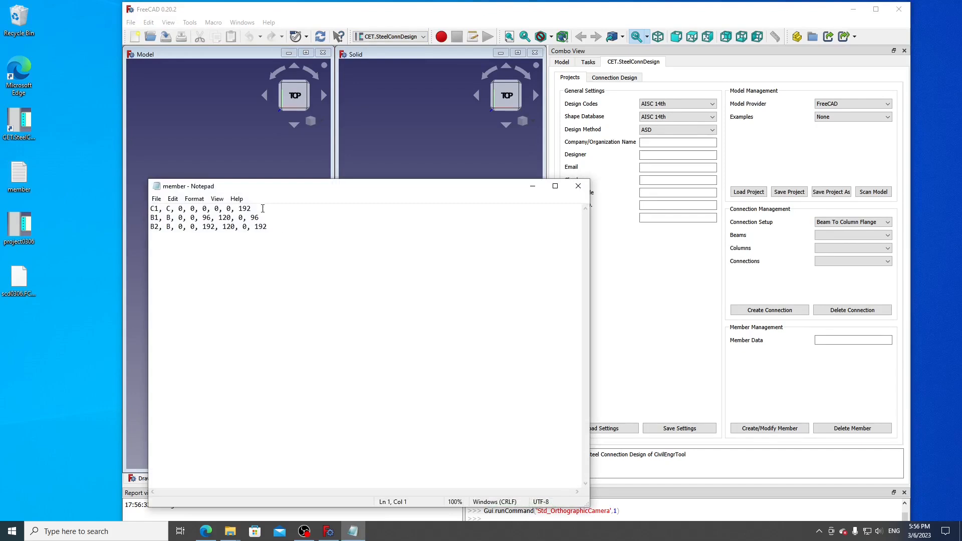
Create a column member from the data "C1, C, 0, 0, 0, 0, 0, 192".
left_click(859, 340)
type("C1, C, 0, 0, 0, 0, 0, 192")
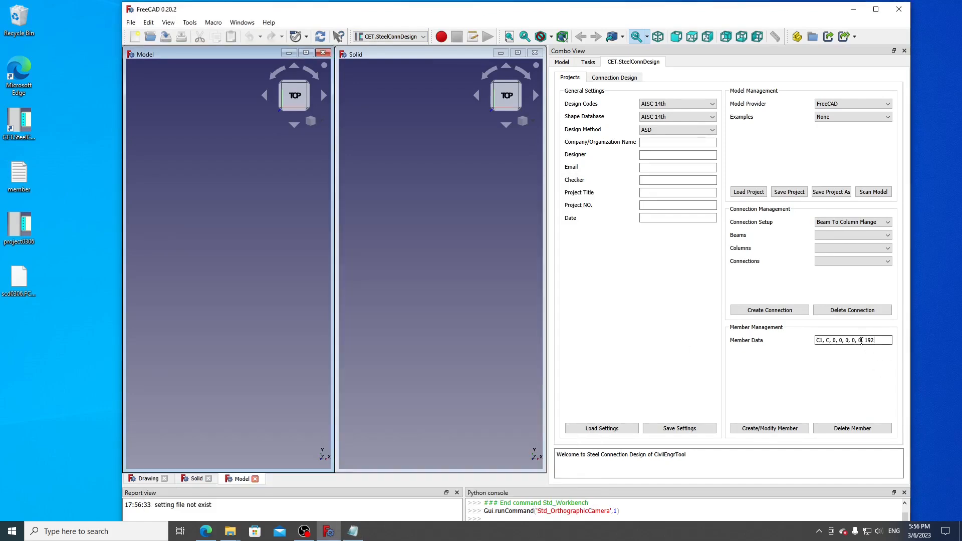
left_click(783, 430)
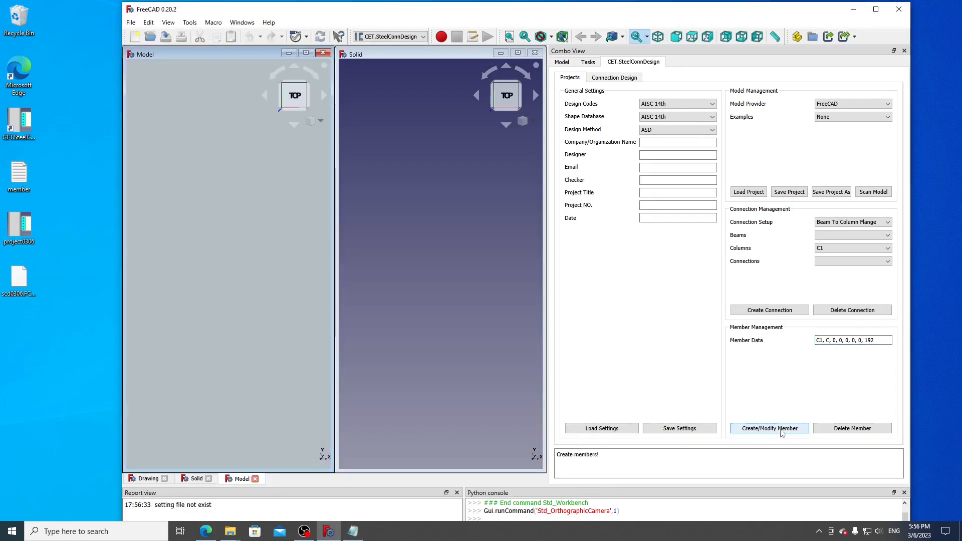
Copy the B1 line from the member text file and create a beam member with "B1, B, 0, 0, 96, 120, 0, 96".
left_click(353, 531)
left_click_drag(259, 218, 150, 218)
key("ctrl+c")
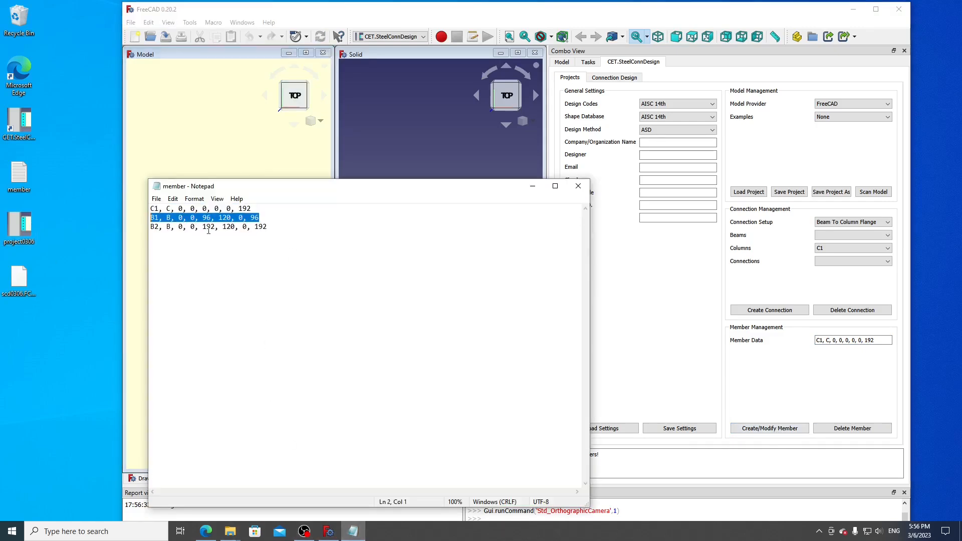
triple_click(862, 340)
key("ctrl+v")
left_click(793, 432)
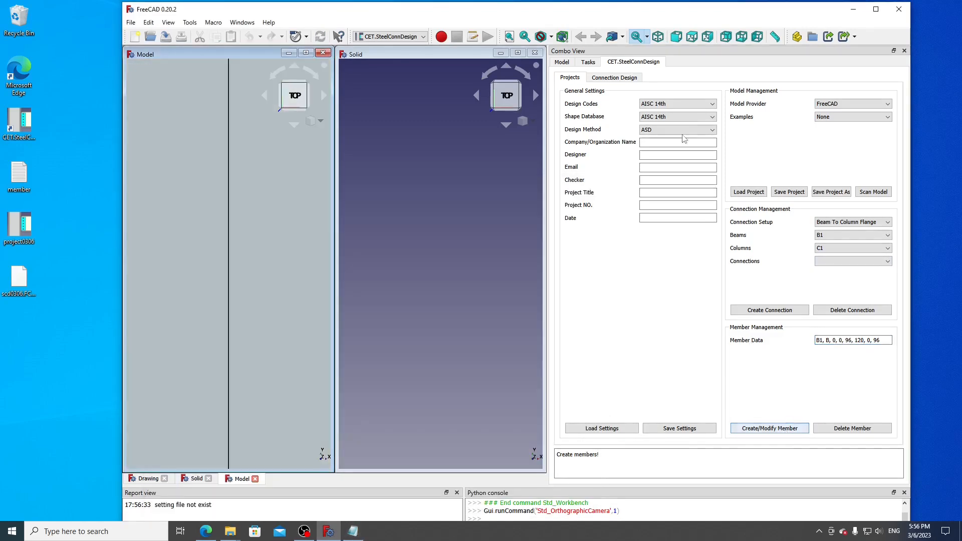
Create a connection between beam B1 and column C1 using the Beam To Column Web setup.
left_click(509, 37)
left_click(658, 37)
scroll(223, 277, "up", 5)
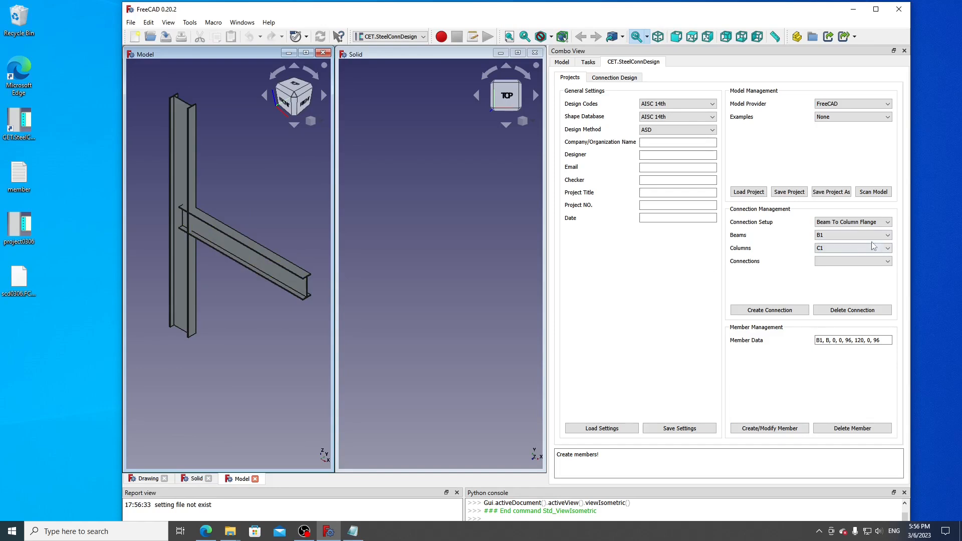
left_click(866, 224)
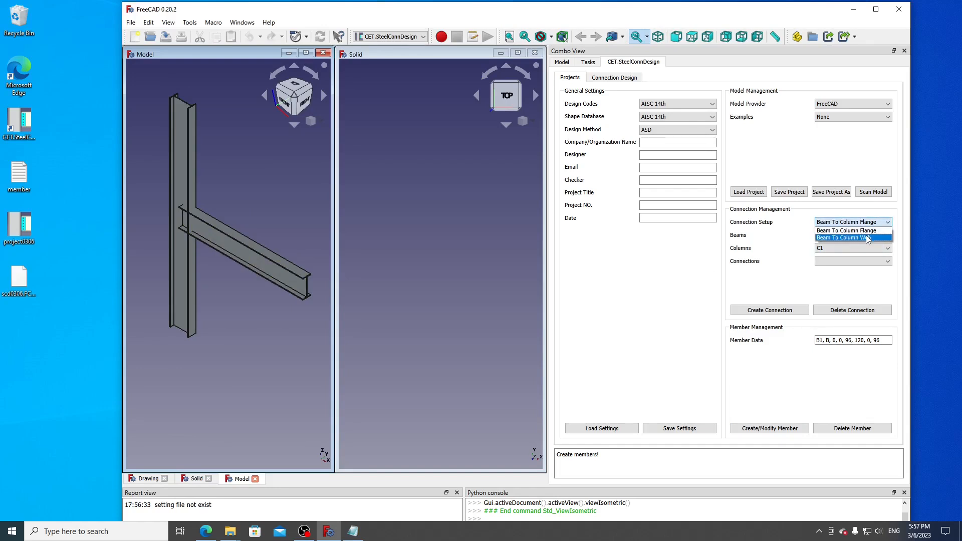
left_click(867, 238)
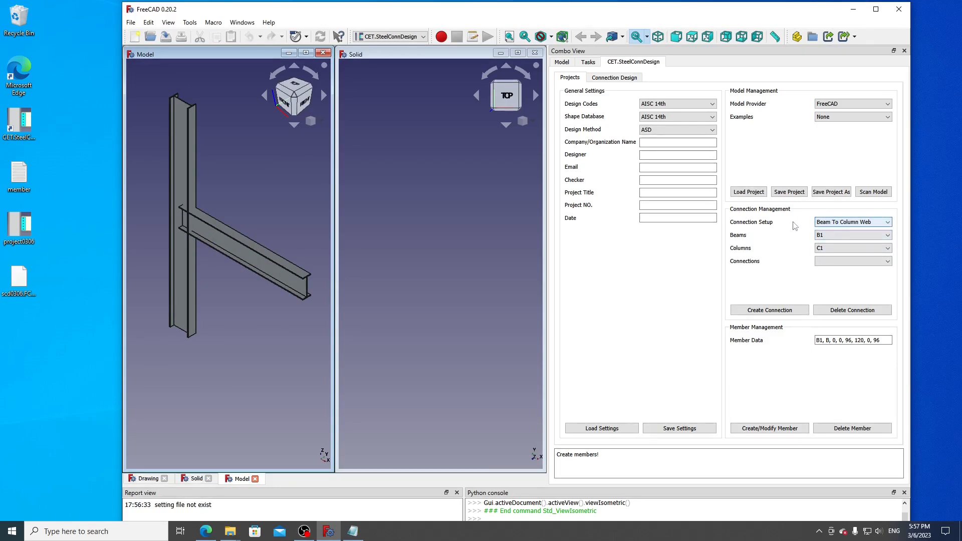
left_click(779, 312)
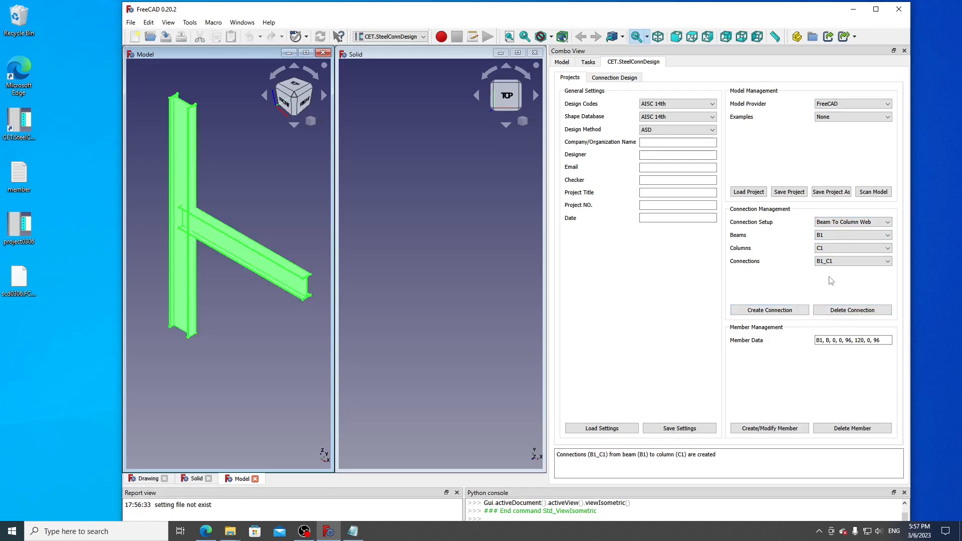
left_click(231, 192)
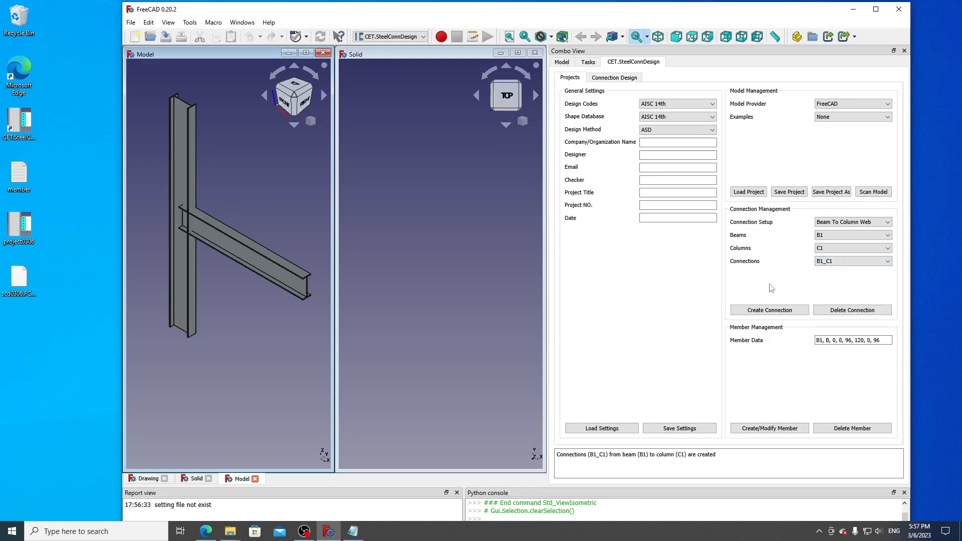
Set the column's rotation to 90 degrees and its section size to W18X65, and run the connection design.
left_click(621, 79)
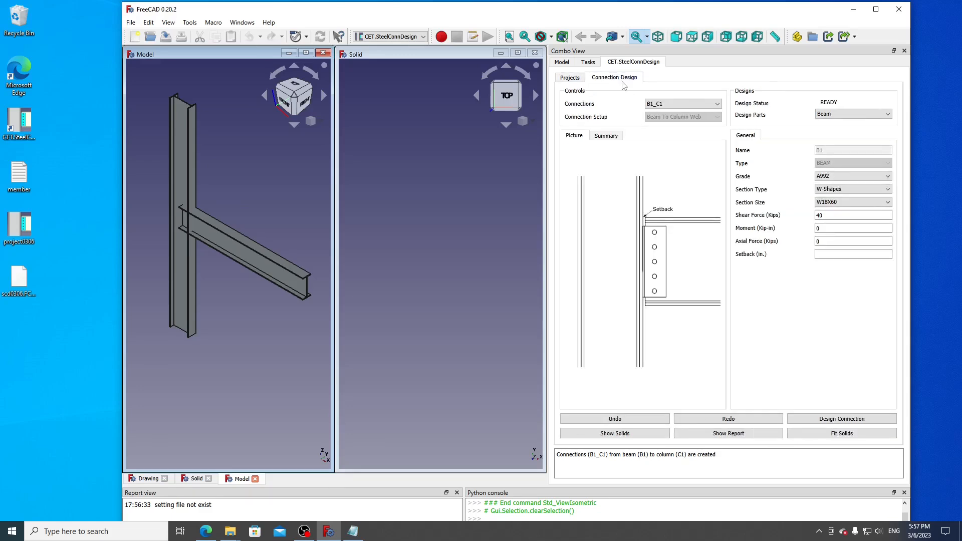
left_click(840, 116)
left_click(841, 124)
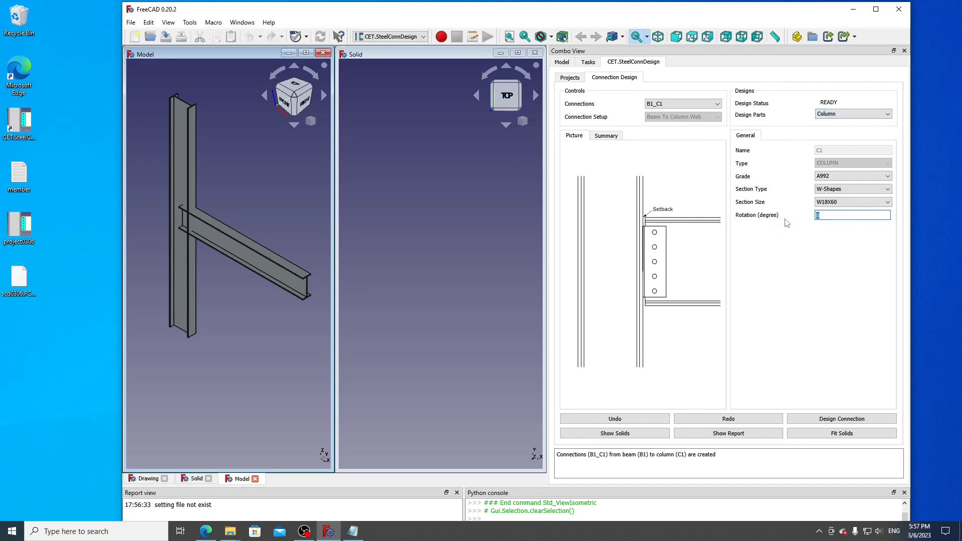
left_click(851, 202)
left_click(855, 266)
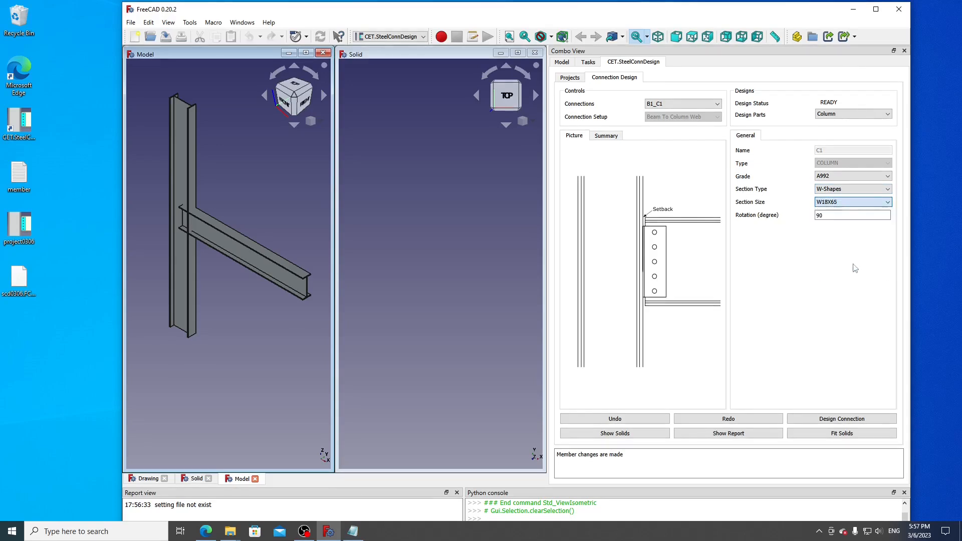
left_click(827, 419)
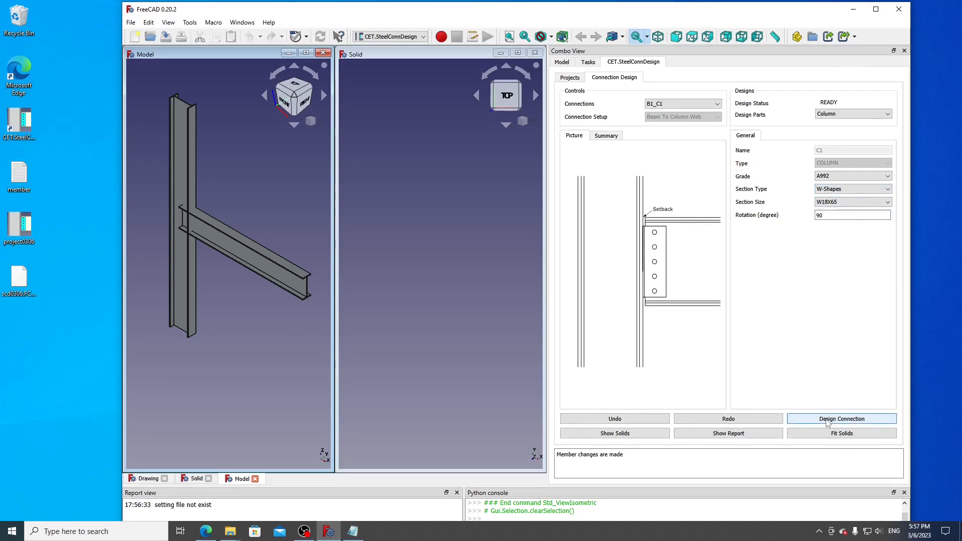
Examine the rotated column in the model view and the plate, bolts and weld of the connection in the solid view.
scroll(217, 257, "down", 5)
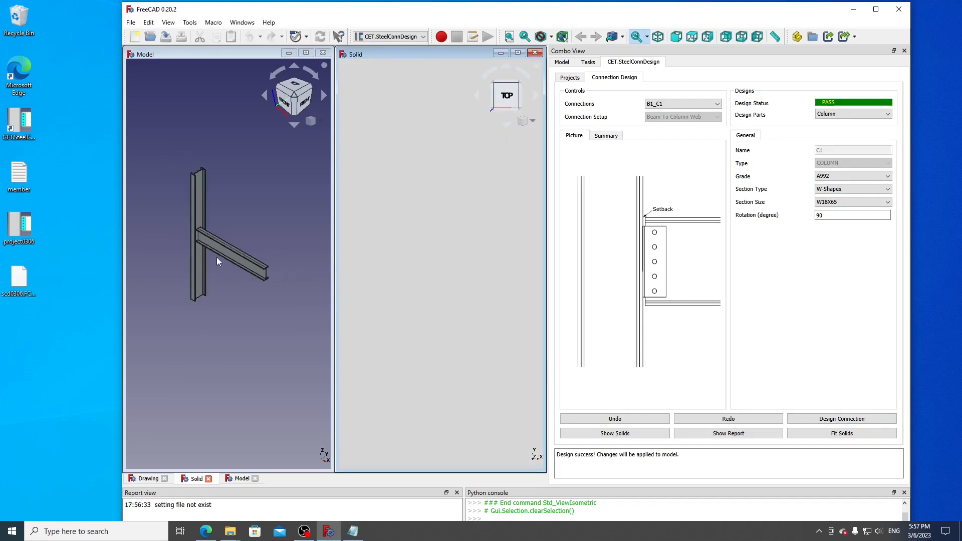
left_click(434, 278)
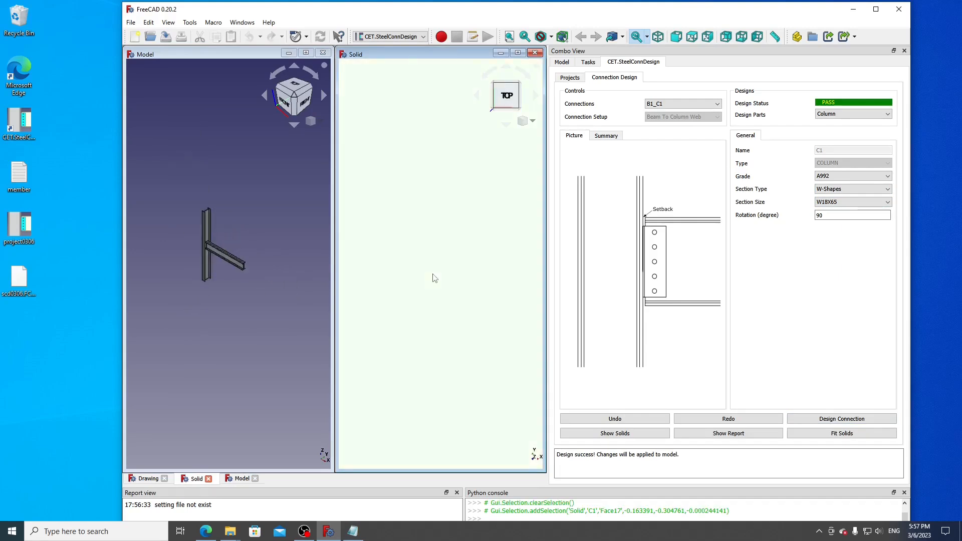
scroll(245, 266, "up", 5)
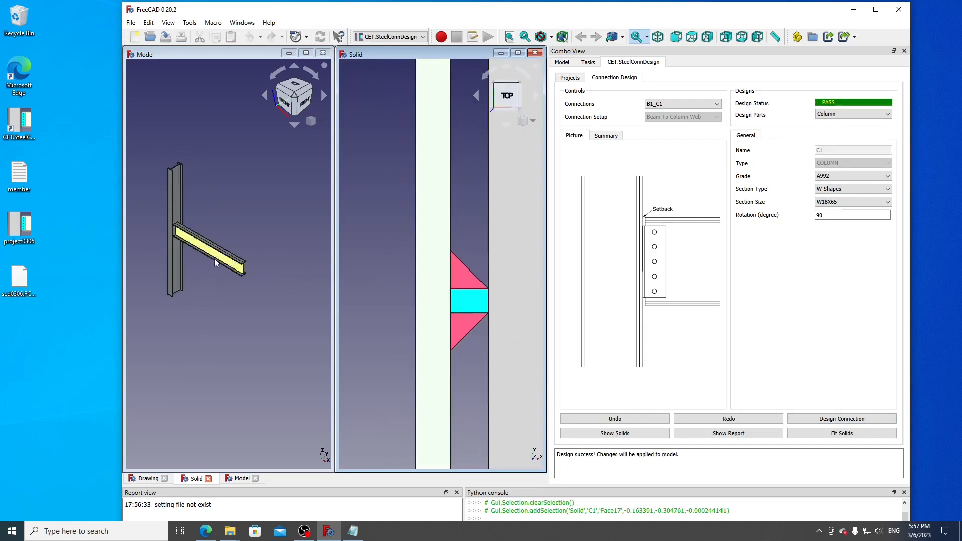
scroll(457, 297, "down", 2)
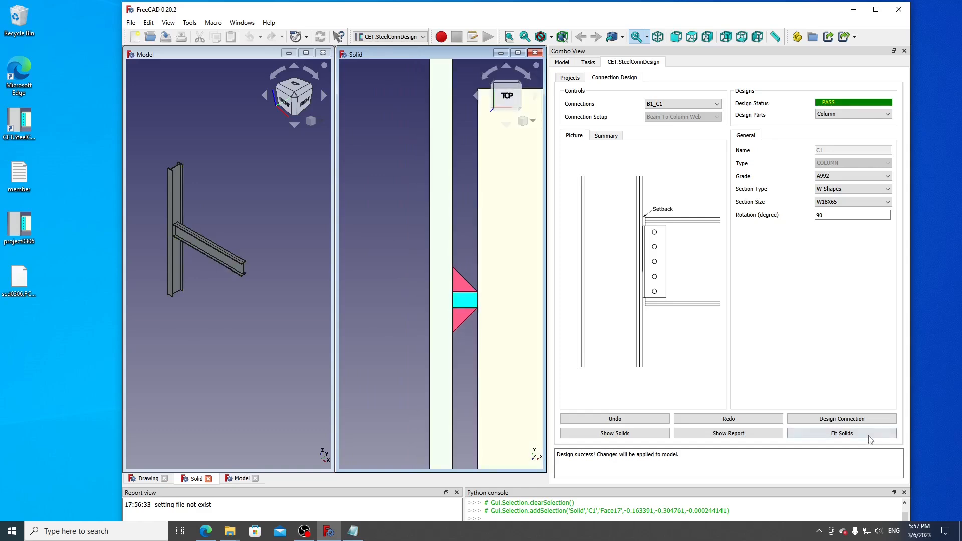
left_click(841, 433)
scroll(444, 278, "up", 4)
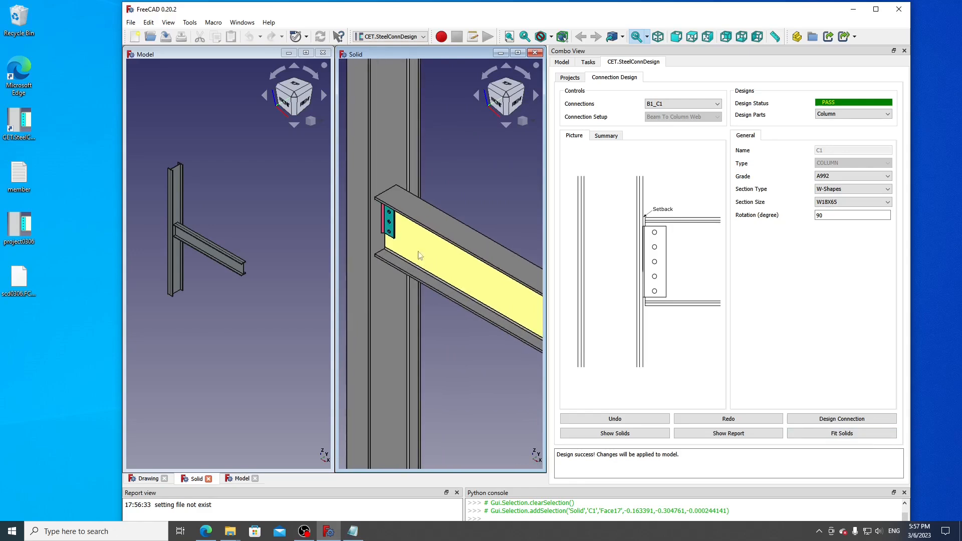
middle_click_drag(418, 252, 428, 255)
left_click(679, 36)
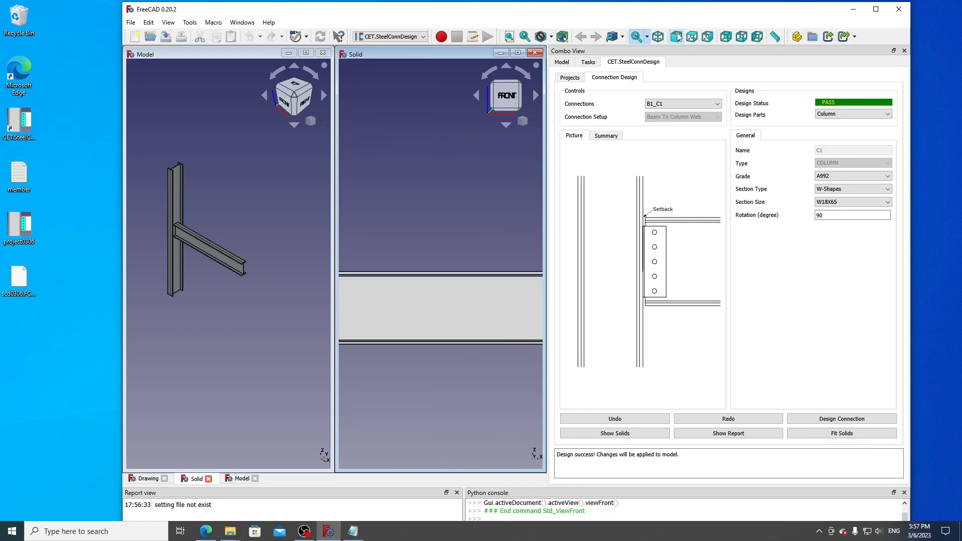
middle_click_drag(437, 317, 459, 320)
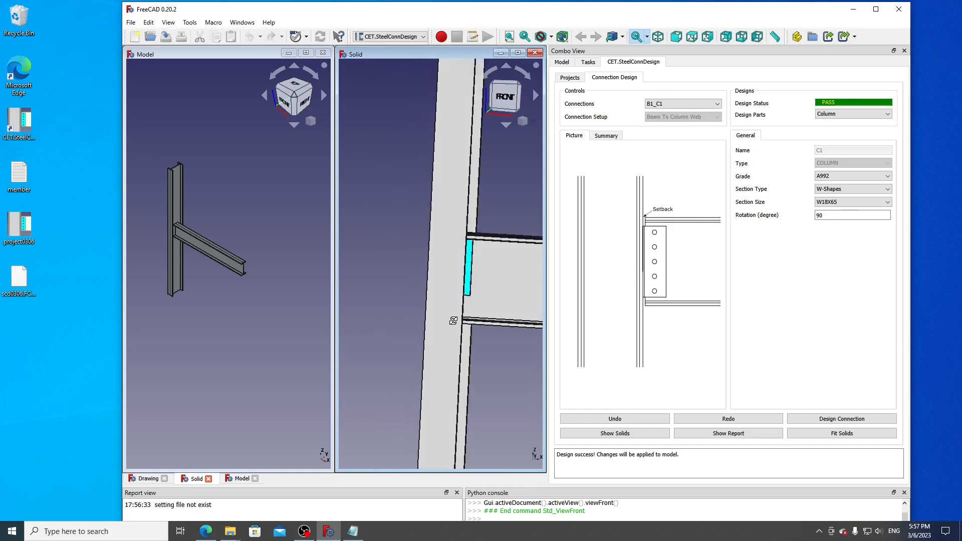
left_click(658, 36)
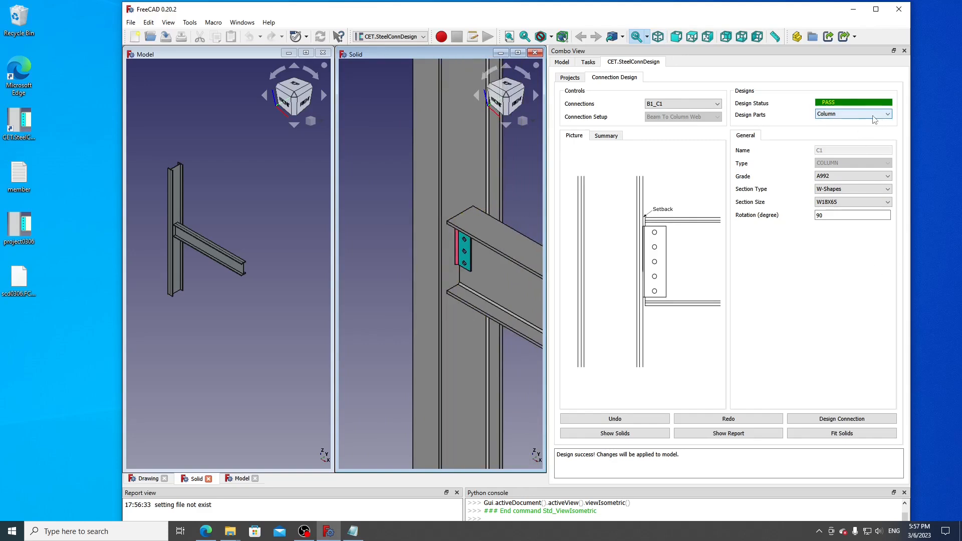
Set the beam's shear force to 15 kips, keeping grade A992 and section W18X60, and redesign the connection.
left_click(874, 119)
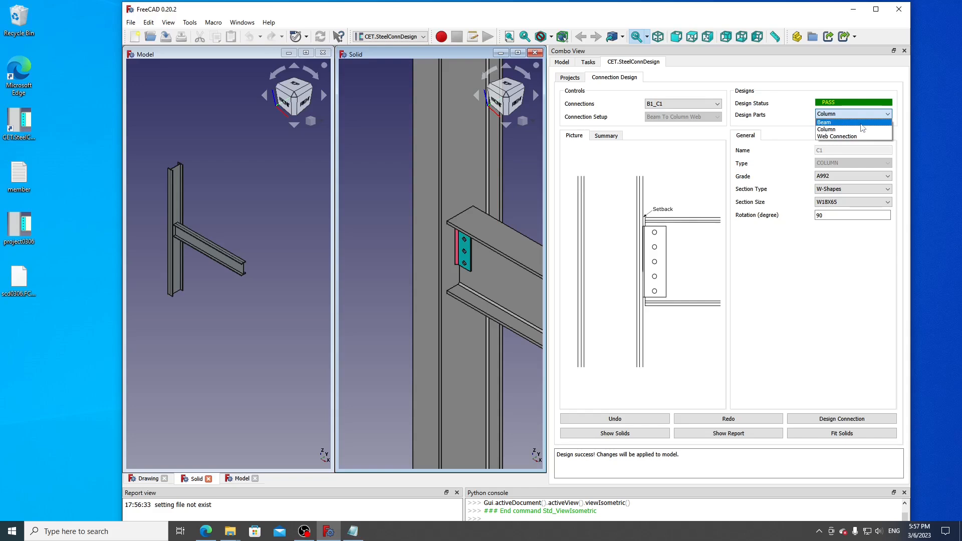
left_click(860, 122)
left_click(848, 176)
left_click(852, 176)
left_click(850, 202)
left_click(851, 207)
double_click(843, 218)
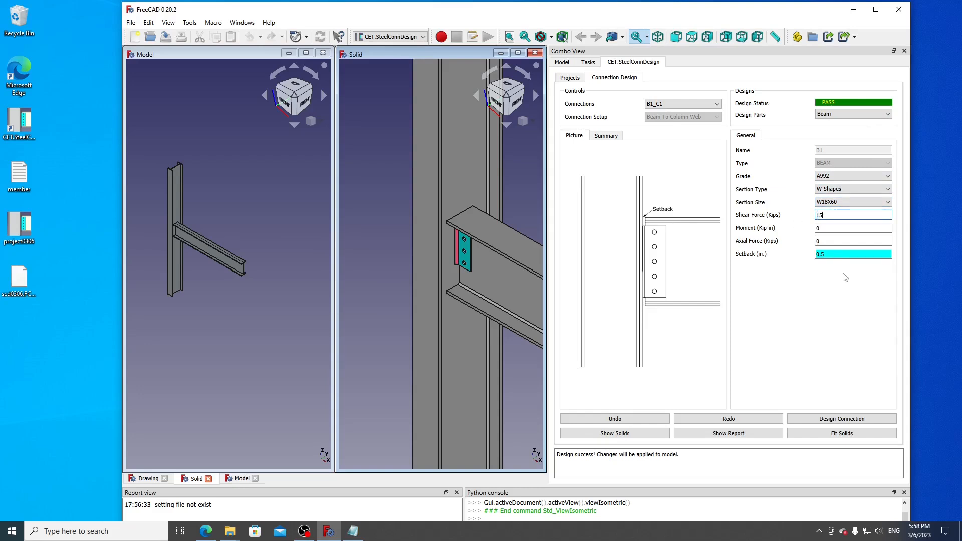
left_click(841, 419)
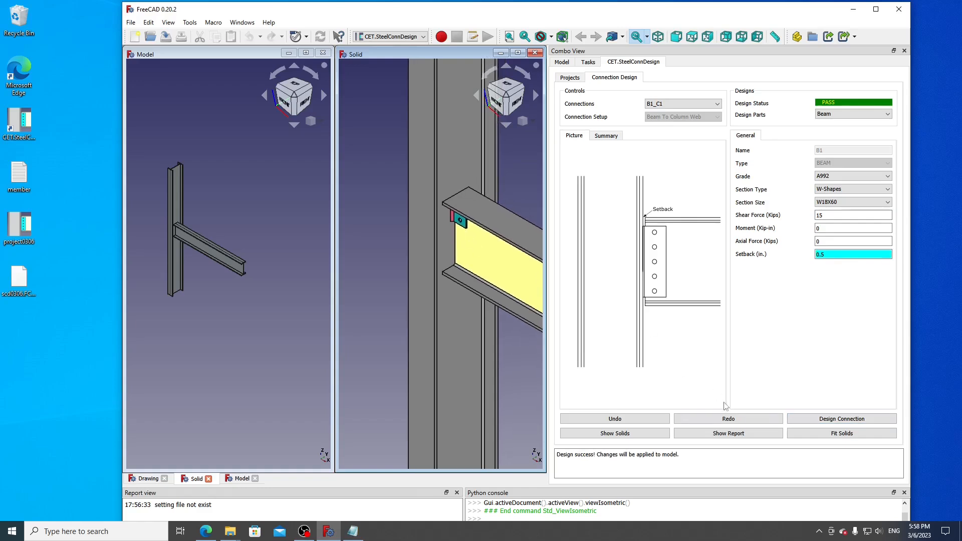
Undo the beam's shear force change and rerun the connection design.
left_click(645, 418)
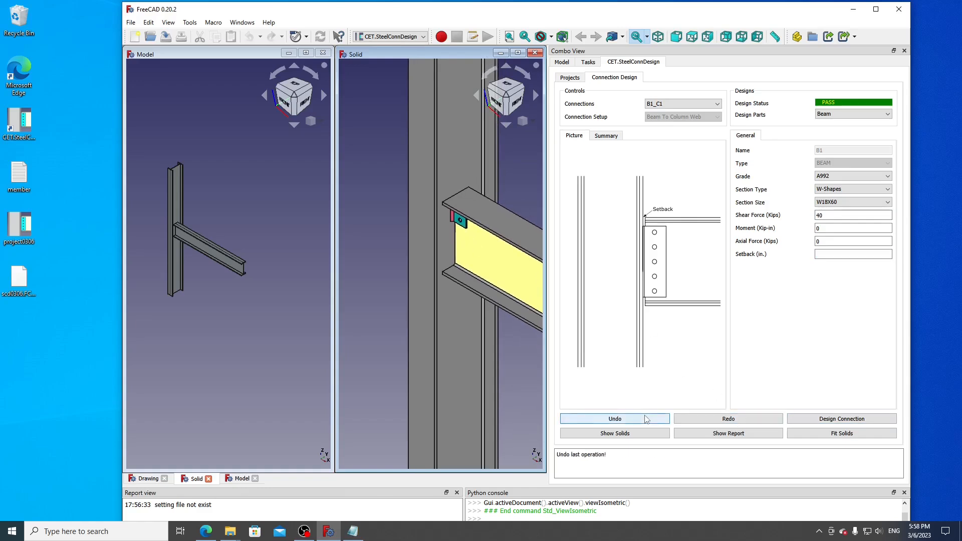
left_click(849, 423)
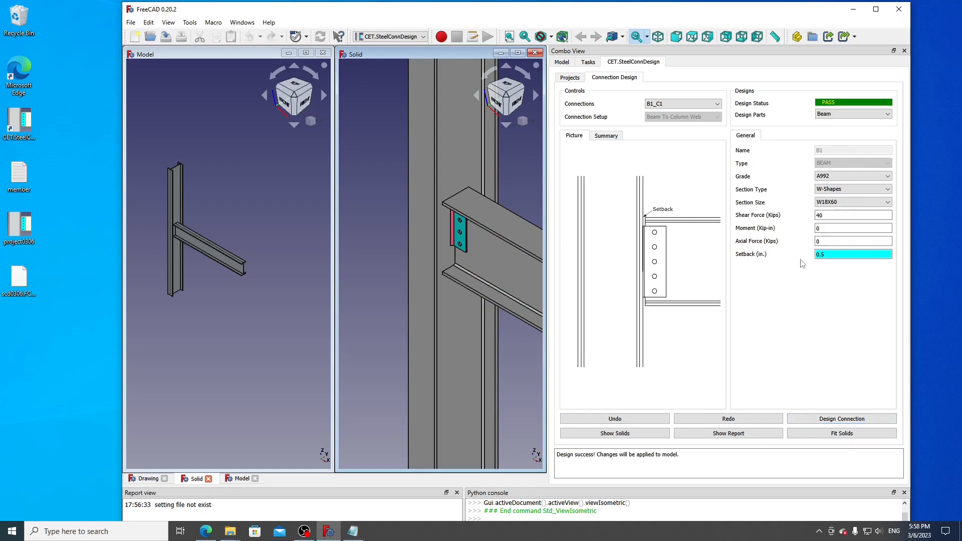
Try a beam setback of 1 in. in the connection design, undo it and redesign the connection.
double_click(823, 255)
left_click(855, 419)
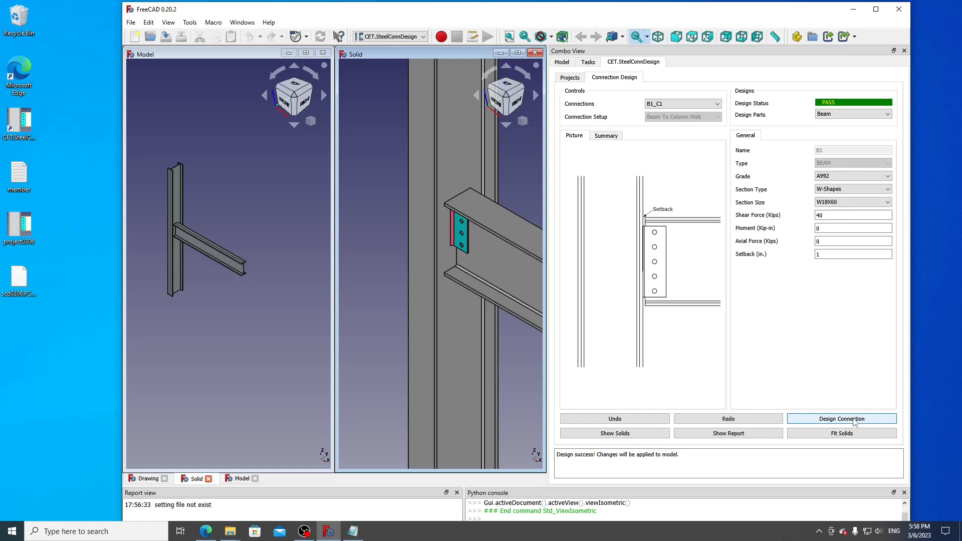
left_click(654, 419)
left_click(839, 420)
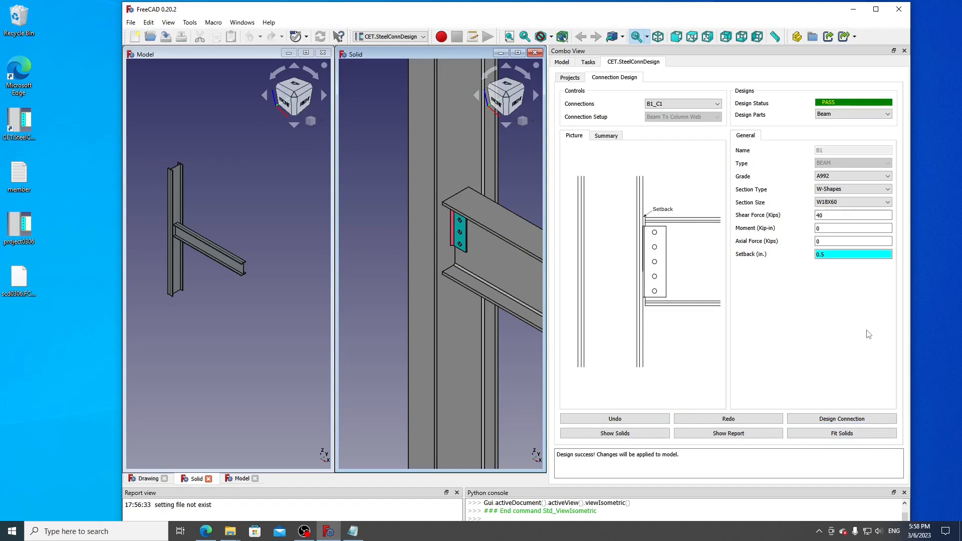
Review the column properties and the web connection's general, beam-side bolt and column-side weld parameters, including the available connection types.
left_click(854, 114)
left_click(851, 125)
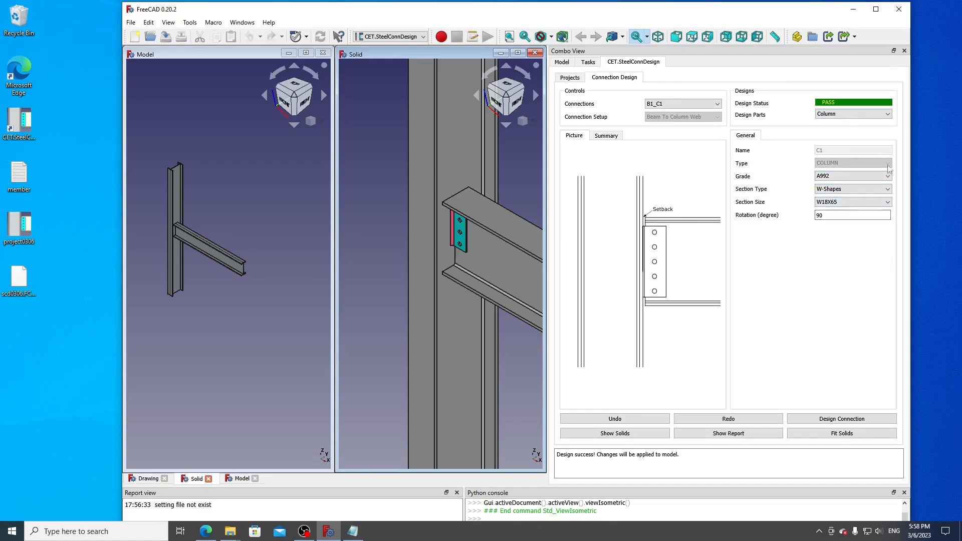
left_click(876, 114)
left_click(876, 136)
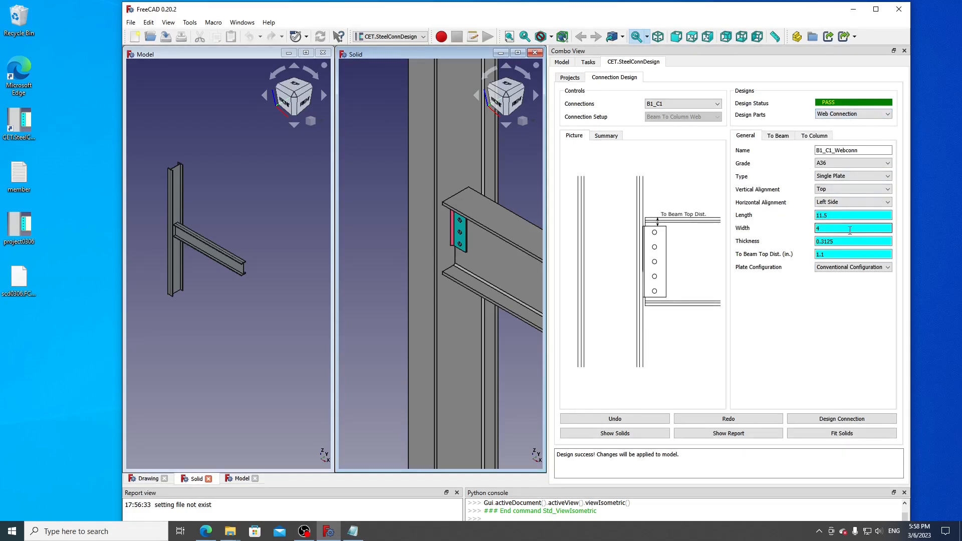
left_click(778, 138)
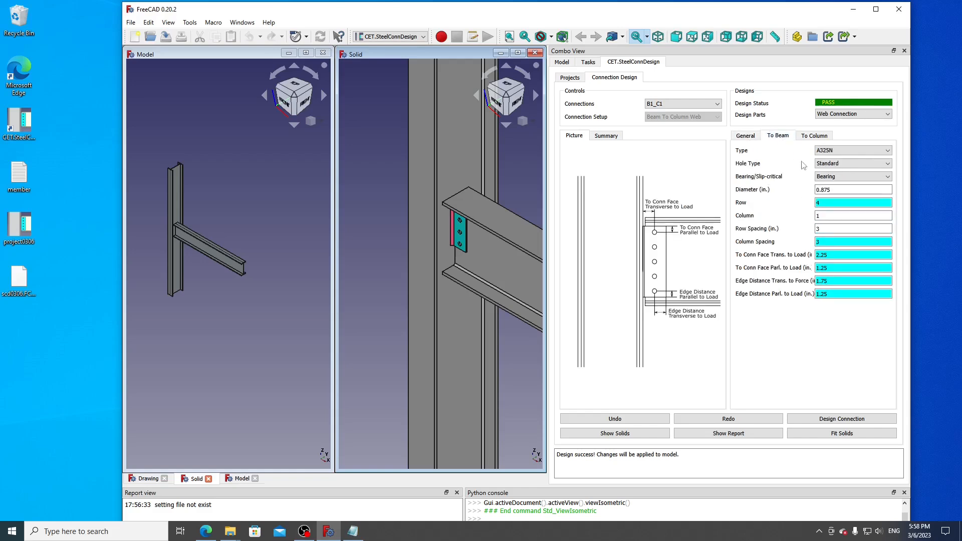
left_click(812, 138)
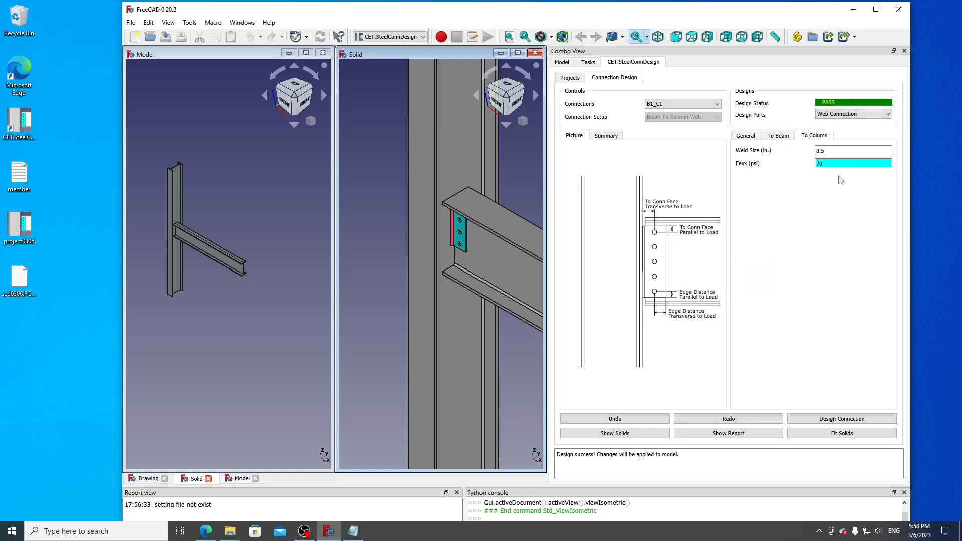
left_click(758, 138)
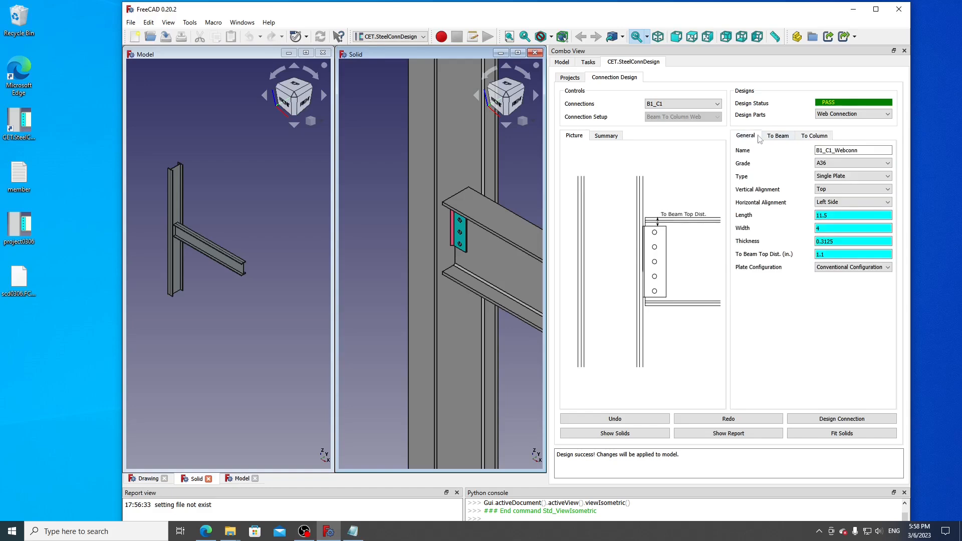
left_click(860, 177)
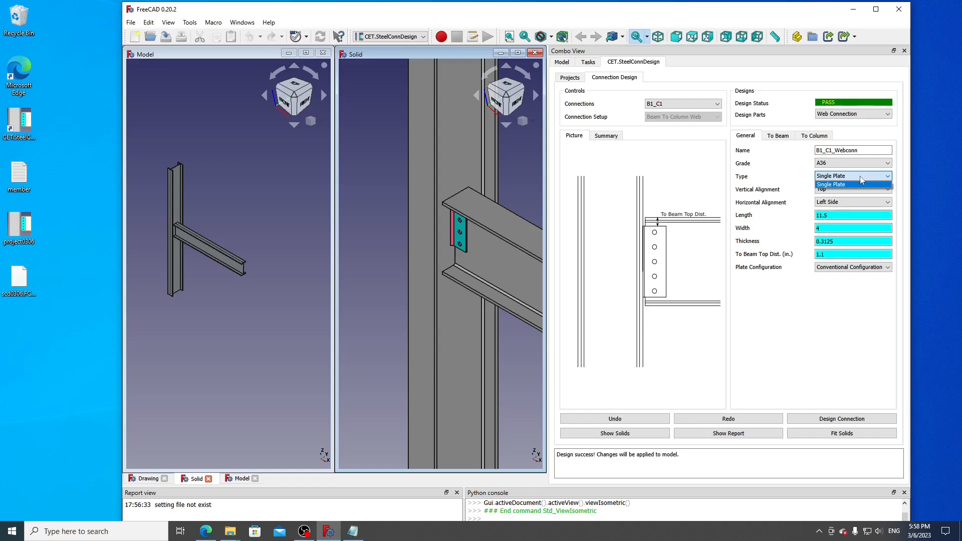
left_click(876, 315)
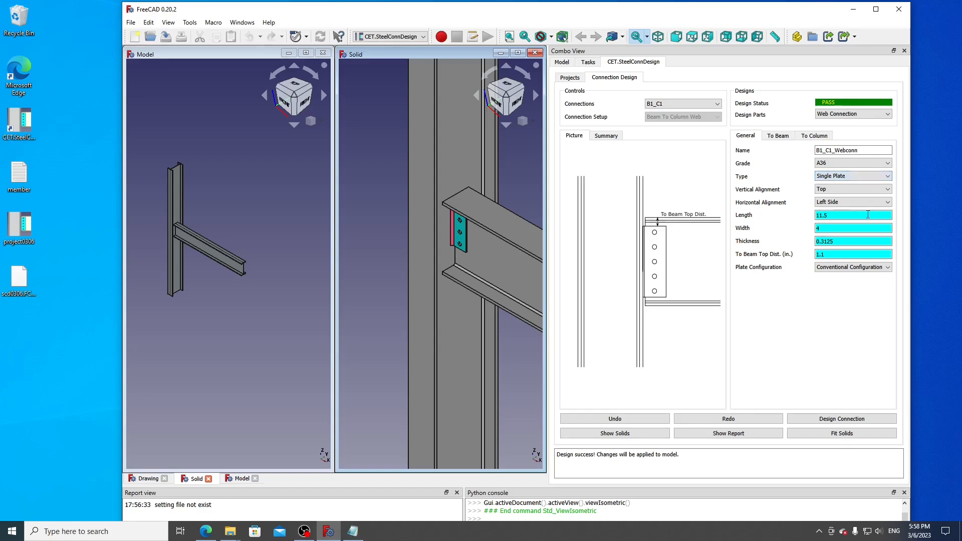
Set the web connection plate's vertical alignment to Middle and redesign the connection.
left_click(869, 189)
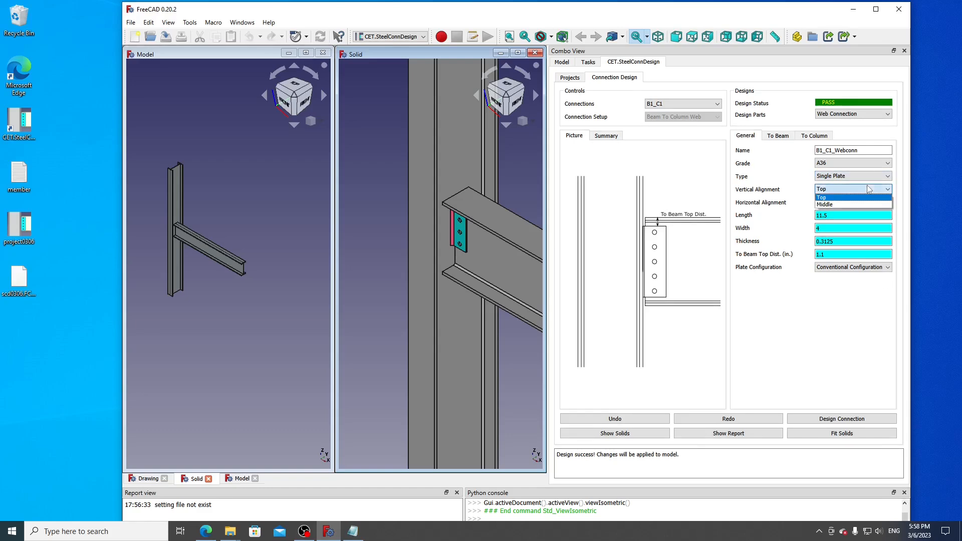
left_click(492, 254)
middle_click_drag(491, 254, 499, 210)
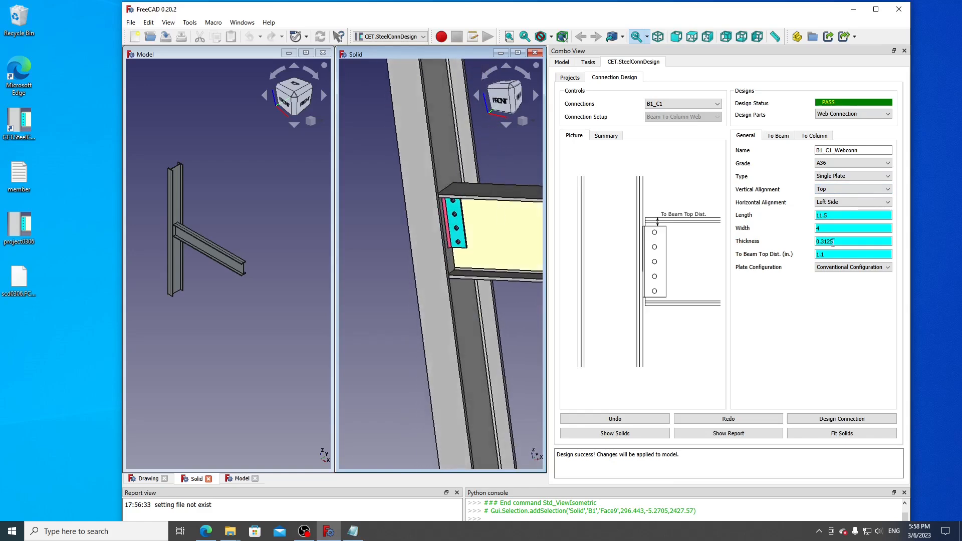
left_click(863, 190)
left_click(863, 204)
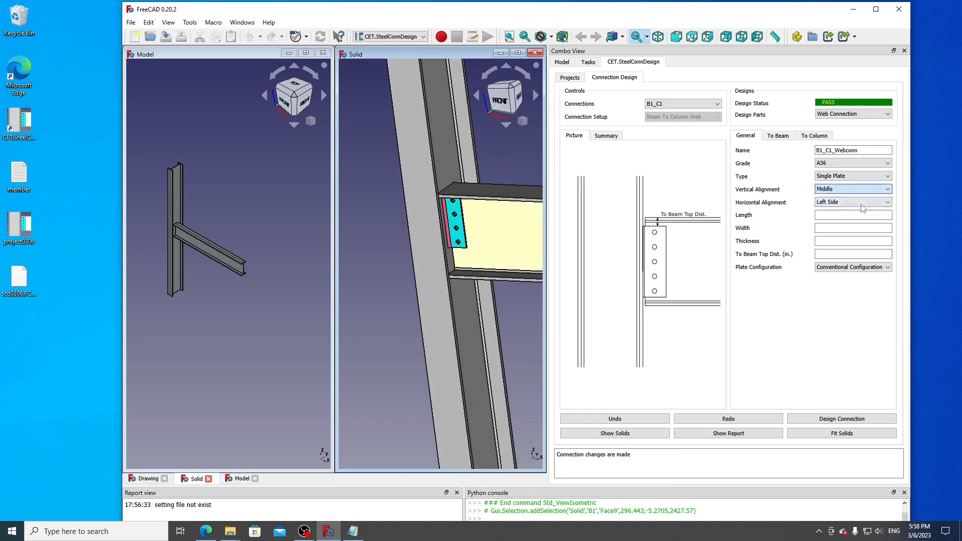
left_click(866, 420)
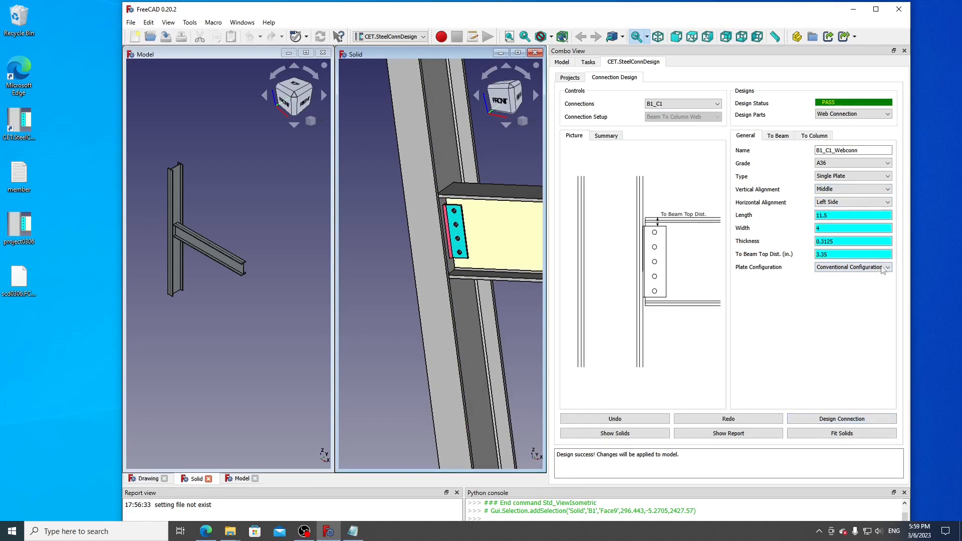
Set the plate's horizontal alignment to Right Side and redesign the connection.
left_click(858, 203)
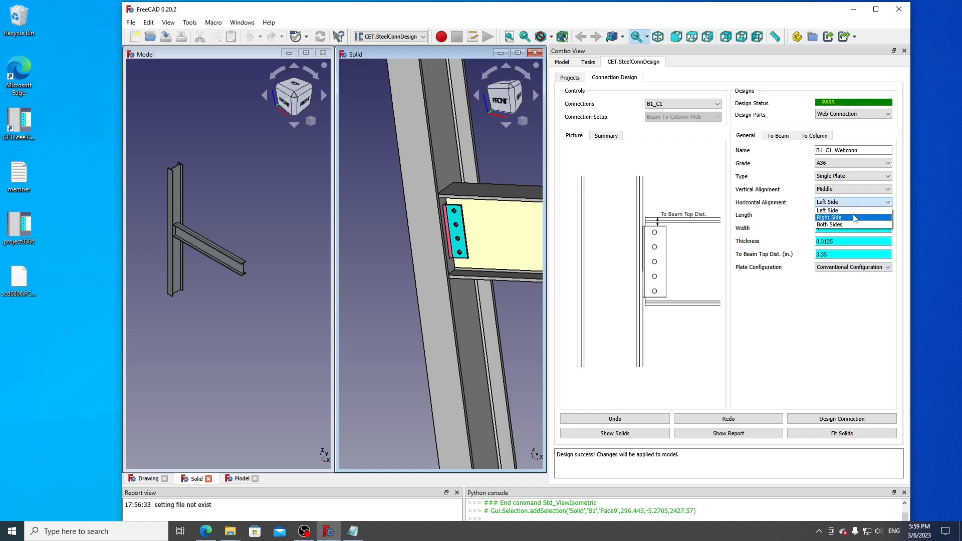
left_click(855, 217)
left_click(853, 422)
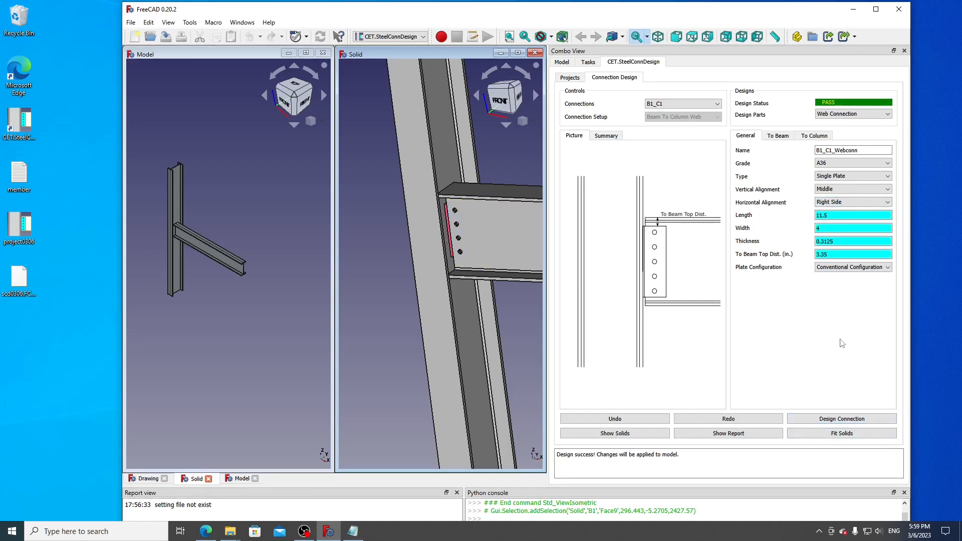
Set the connection plate's thickness to 0.5 and redesign the connection.
left_click(825, 230)
left_click(841, 241)
left_click_drag(836, 239, 772, 240)
type("0.")
left_click_drag(872, 241, 818, 241)
type("0")
left_click(869, 418)
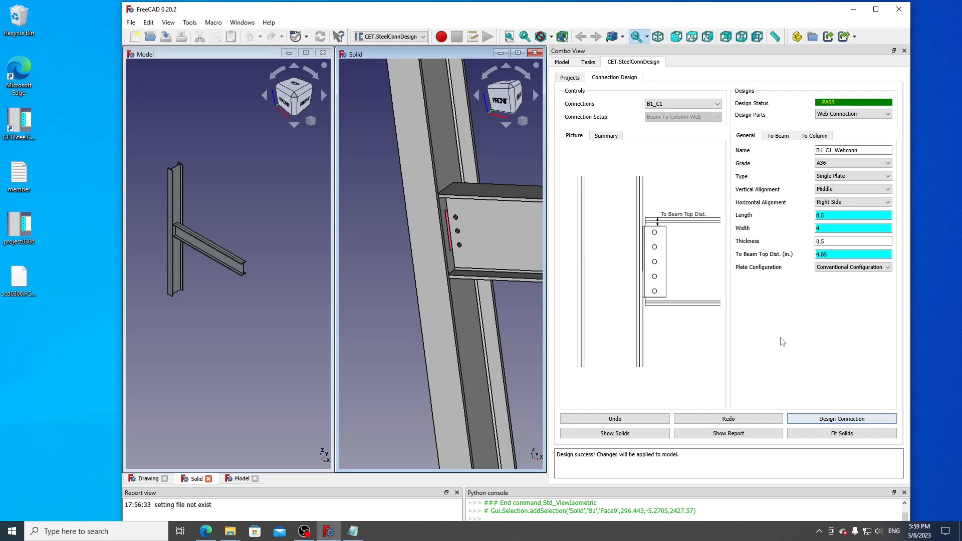
Return the plate's horizontal alignment to Left Side and rerun the connection design.
left_click(841, 191)
left_click(842, 198)
left_click(841, 201)
left_click(842, 213)
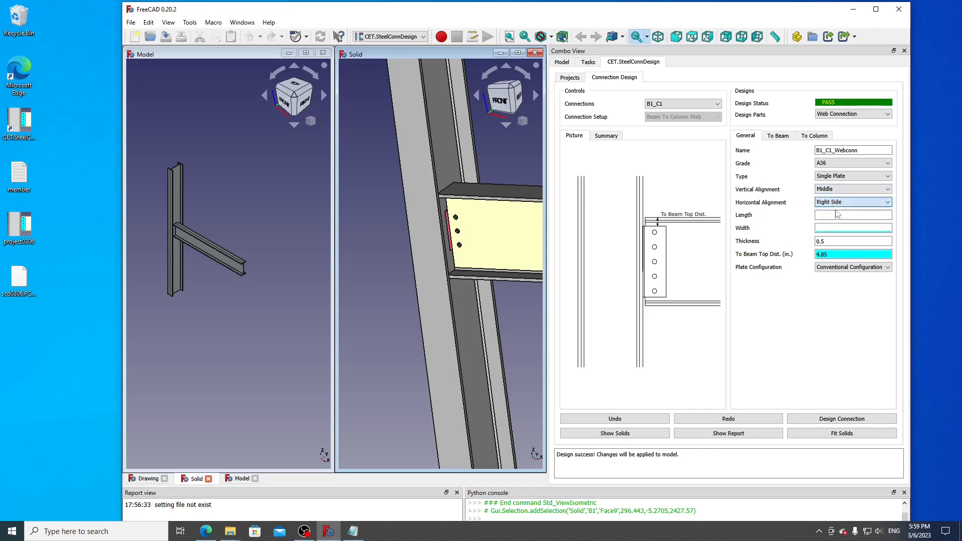
left_click(843, 420)
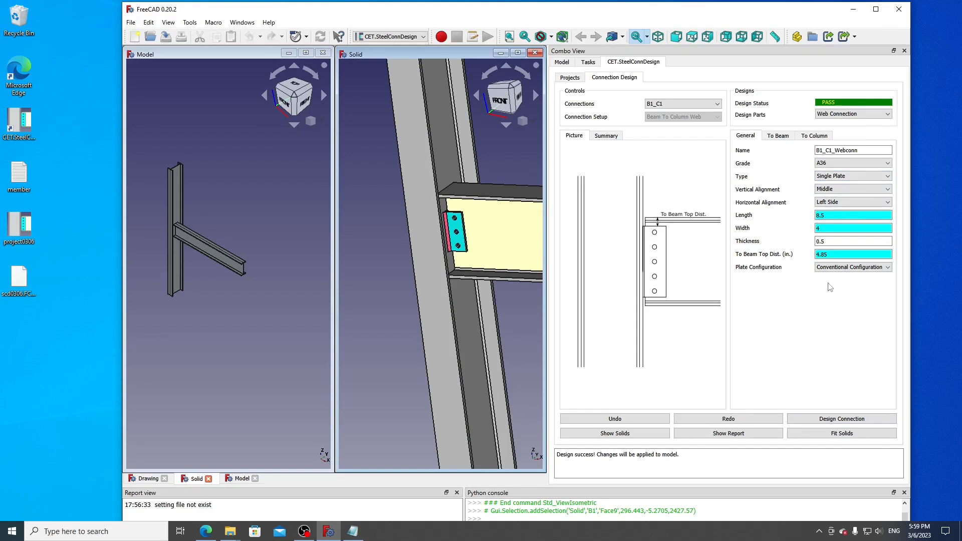
Set the plate's vertical alignment to Top with a distance of 1.5 in. to the beam top and redesign the connection.
left_click(850, 190)
left_click(845, 195)
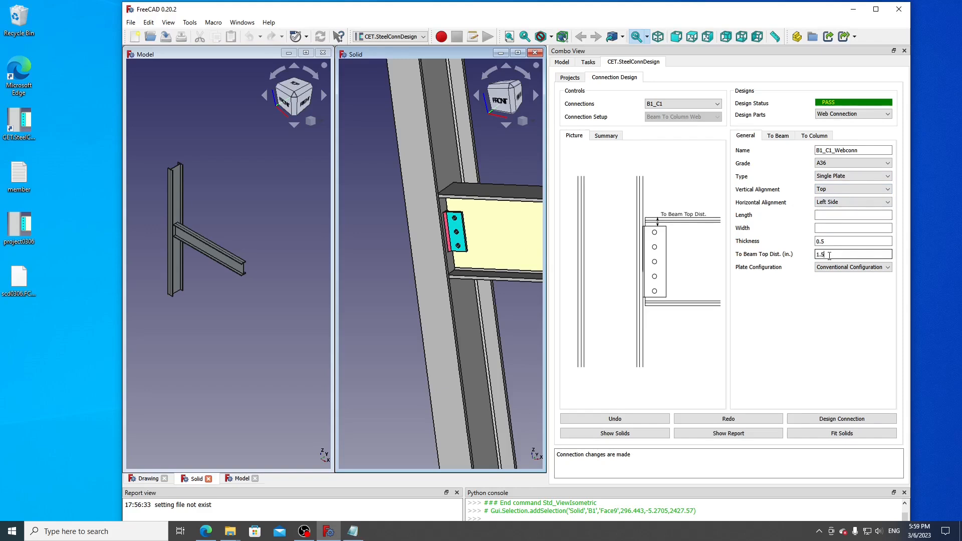
left_click(843, 420)
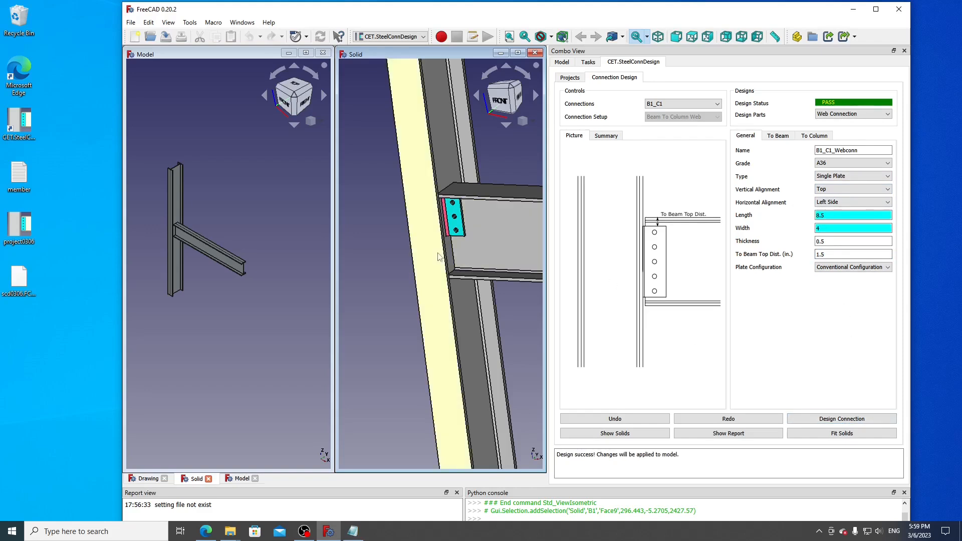
Change the plate configuration to Extended Configuration and redesign the connection.
left_click(839, 271)
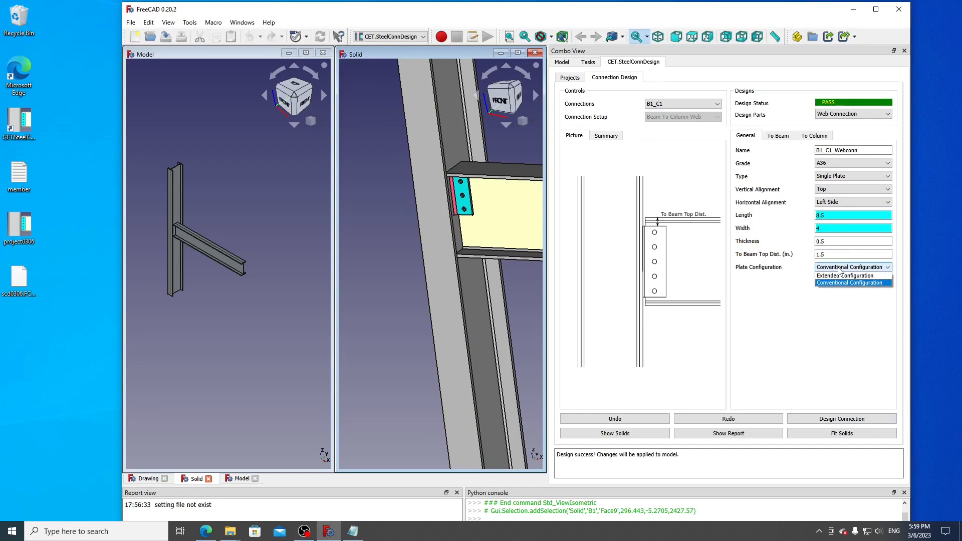
left_click(840, 296)
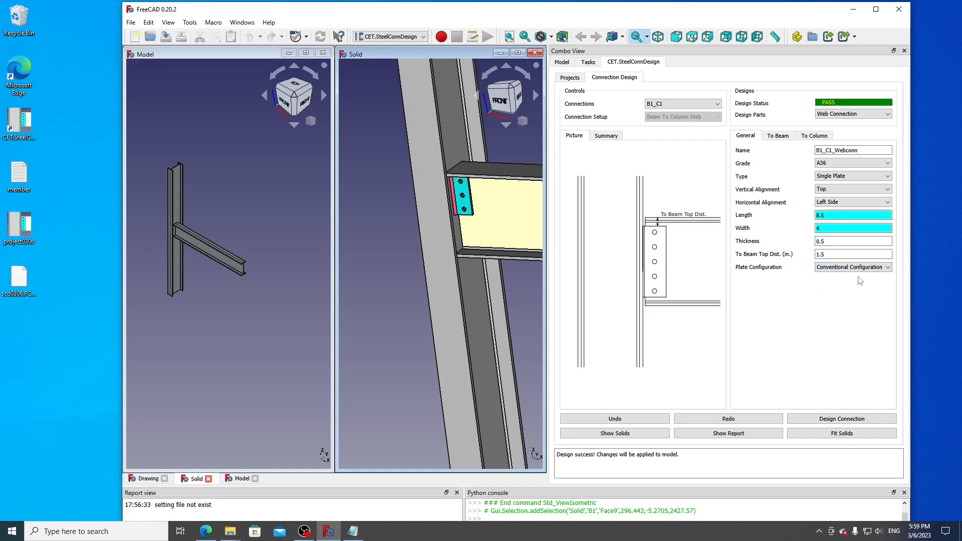
left_click(853, 267)
left_click(848, 282)
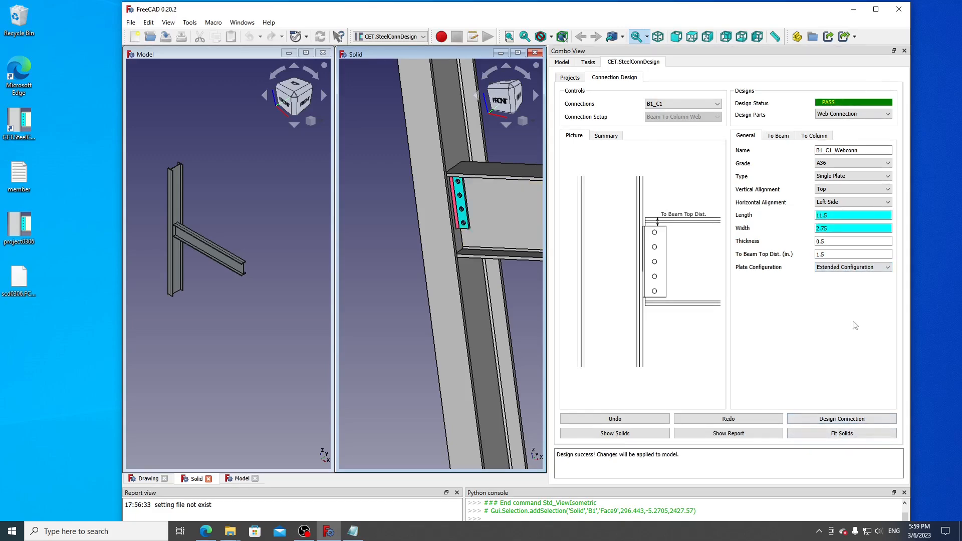
Switch the plate back to Conventional Configuration and rerun the connection design.
left_click(851, 267)
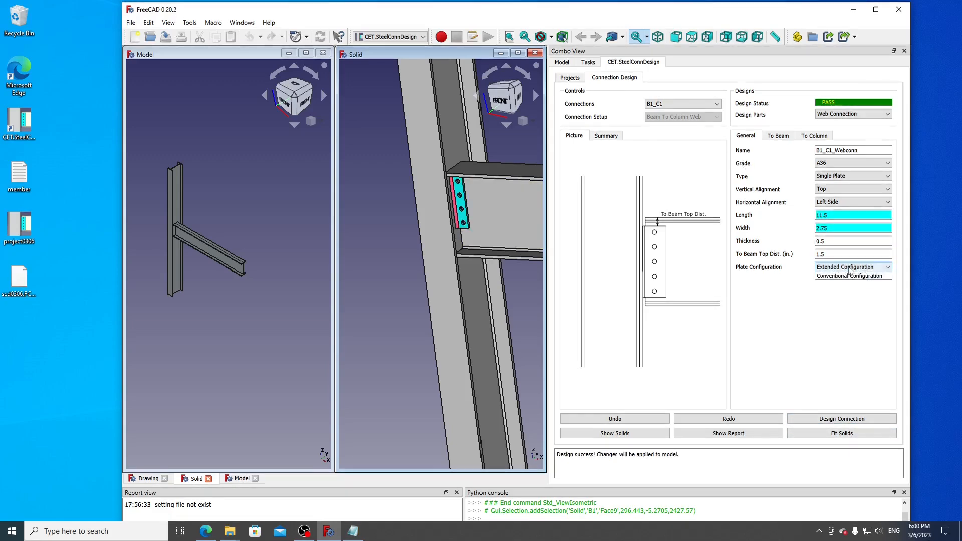
left_click(821, 351)
key("Down")
left_click(836, 418)
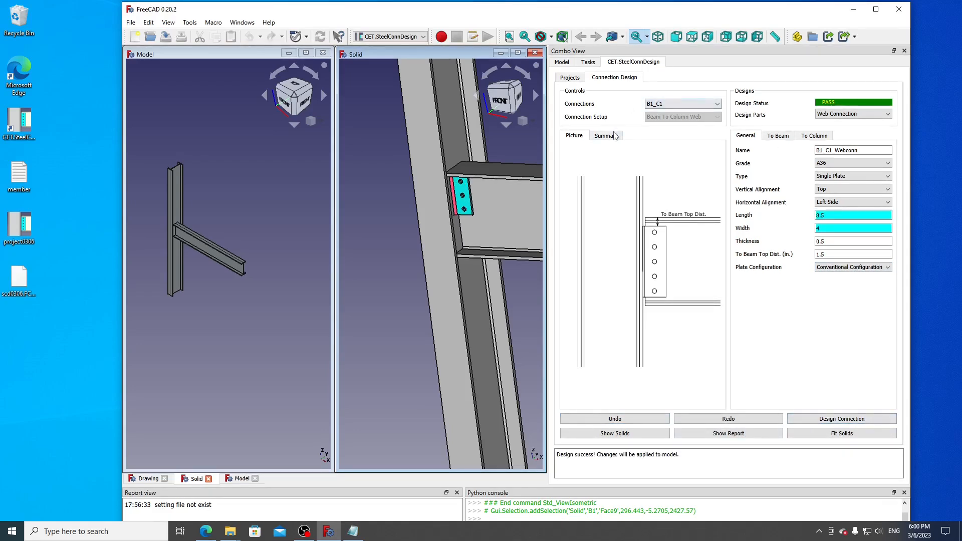
Examine the beam-side bolt options for bolt type, hole type and bearing or slip-critical behaviour.
left_click(778, 136)
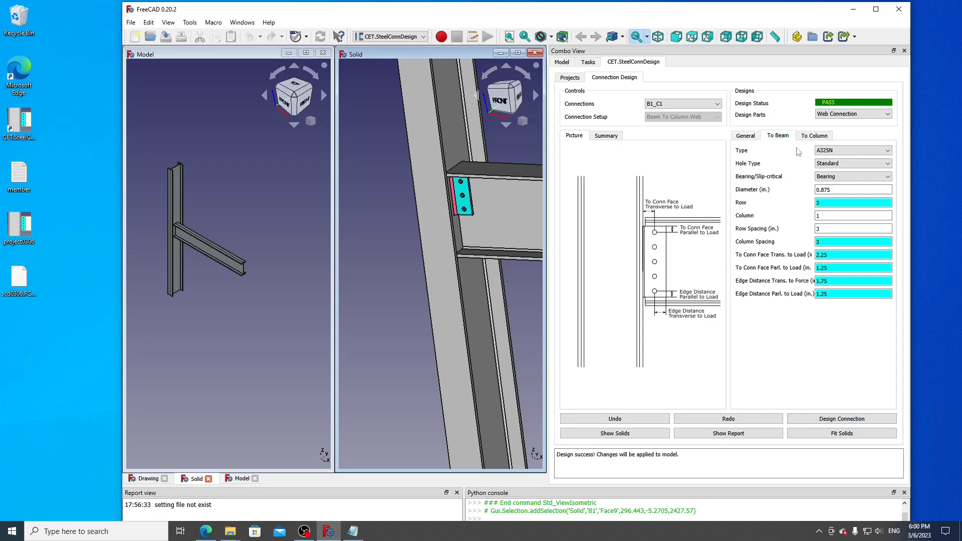
left_click(851, 152)
left_click(851, 152)
left_click(851, 164)
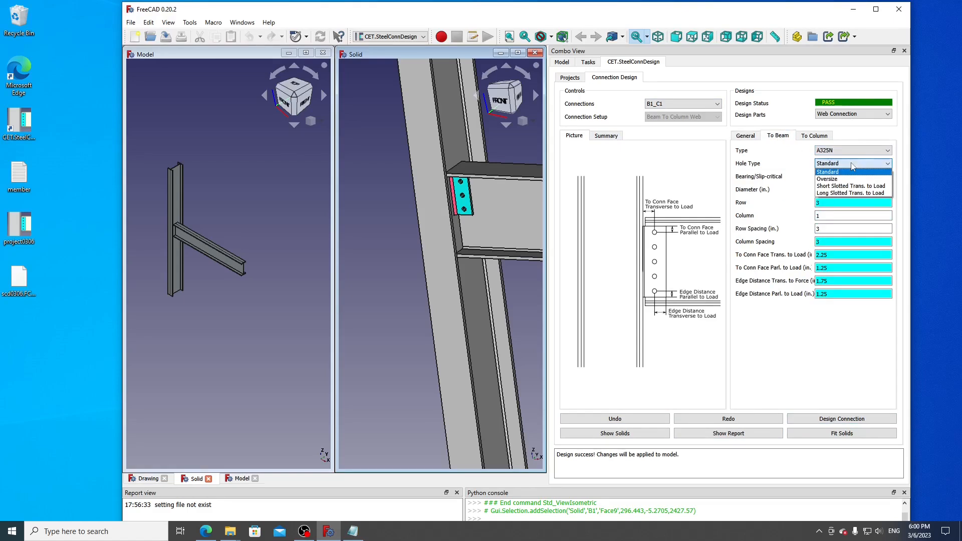
left_click(854, 171)
left_click(856, 179)
left_click(856, 179)
left_click(856, 179)
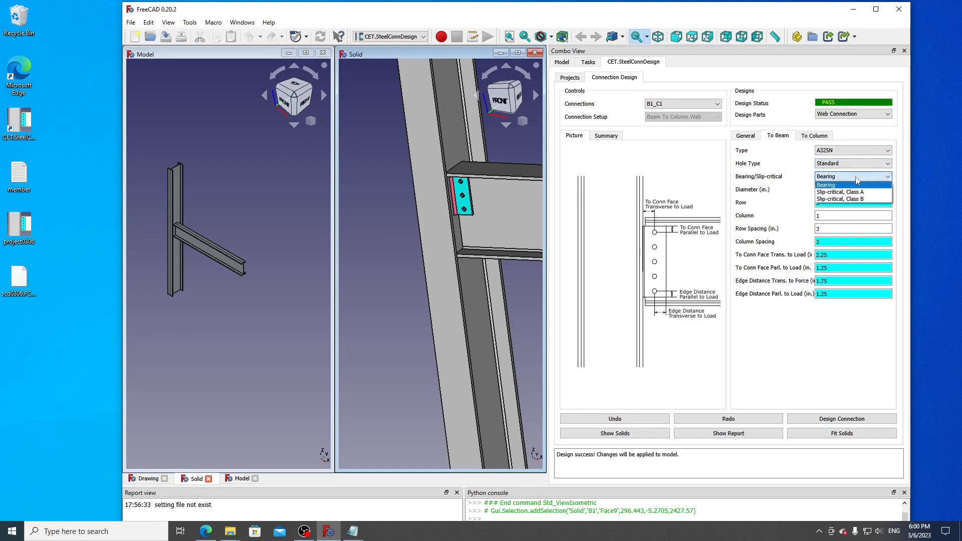
left_click(856, 180)
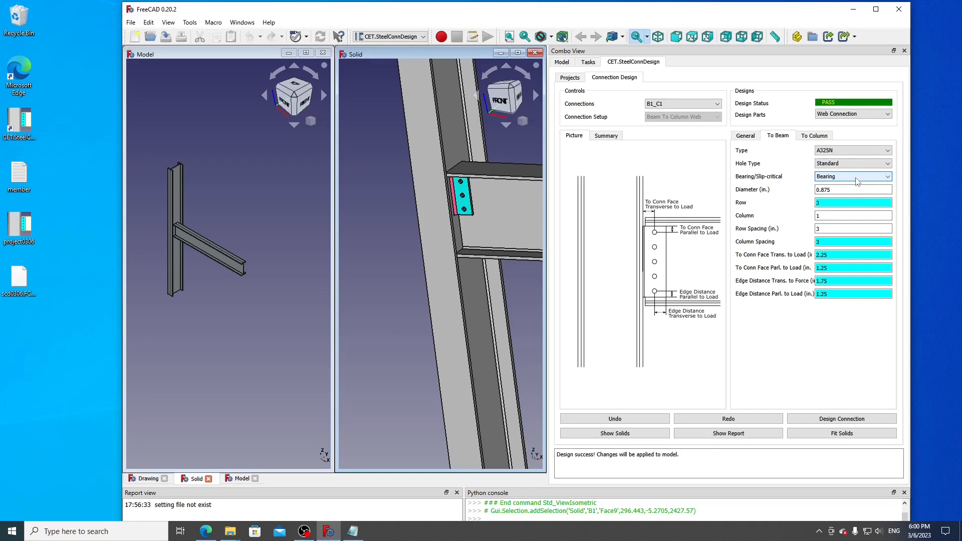
Clear the beam-side bolt diameter and redesign the connection so the diameter is determined automatically.
double_click(860, 191)
key("BackSpace")
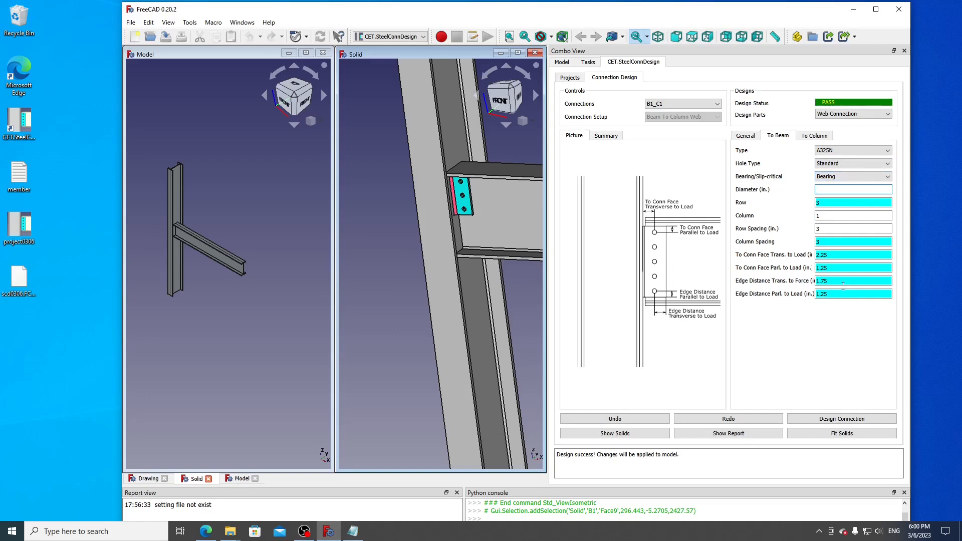
left_click(841, 419)
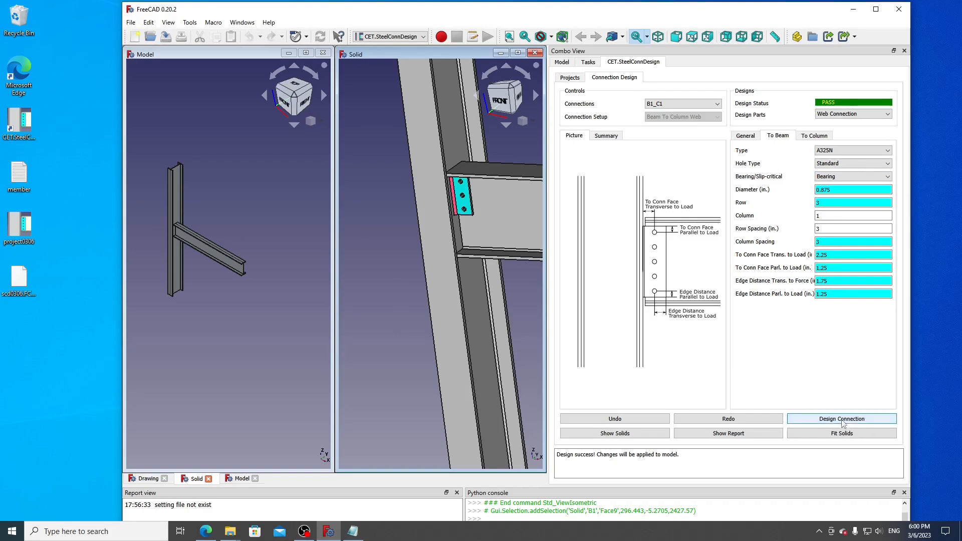
left_click(830, 216)
double_click(842, 189)
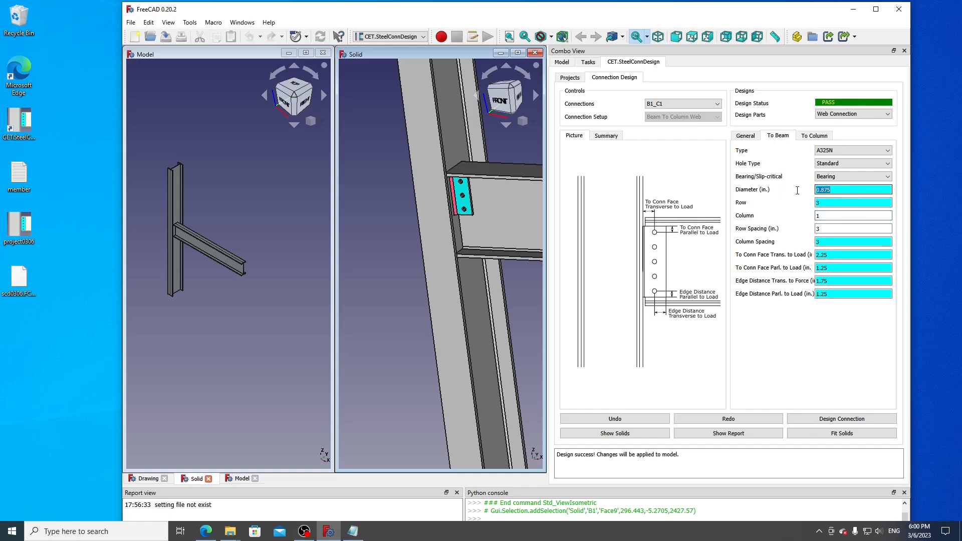
left_click(842, 191)
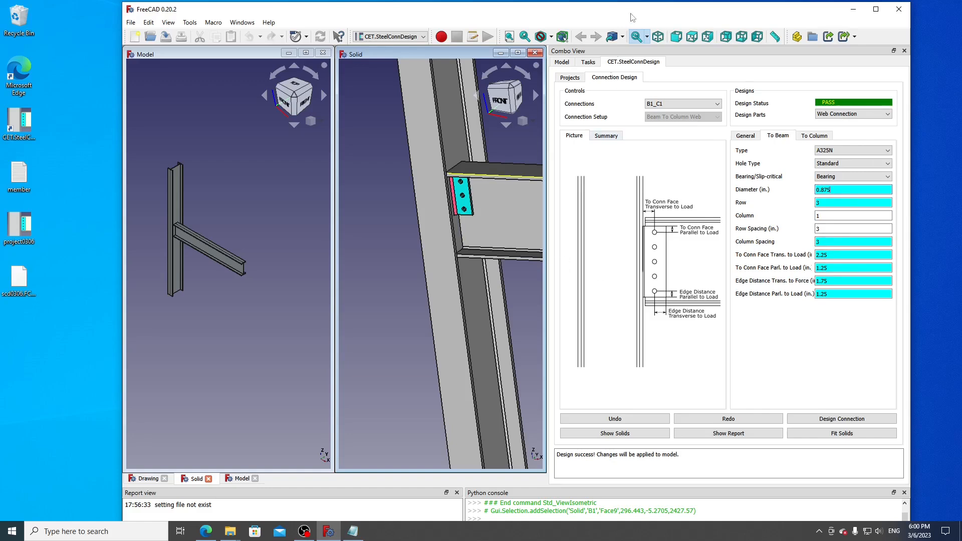
Set the bolts' transverse distance to the connection face to 3 in. and redesign the connection in isometric view.
left_click(657, 37)
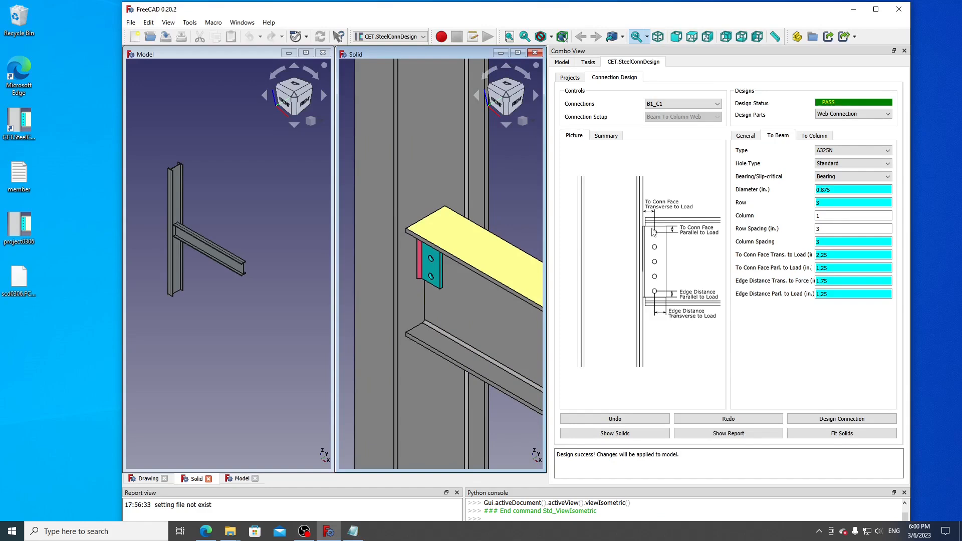
left_click(824, 256)
double_click(824, 255)
left_click(745, 136)
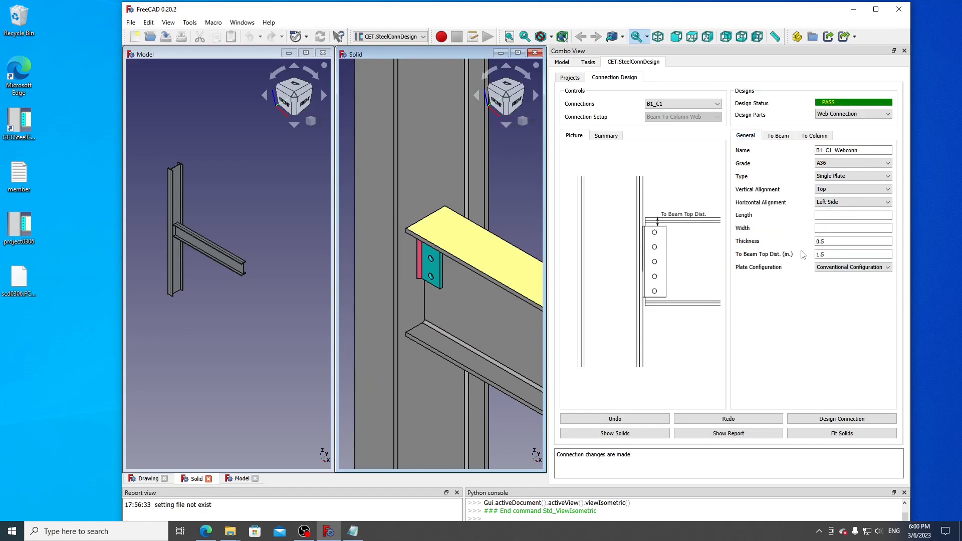
left_click(778, 136)
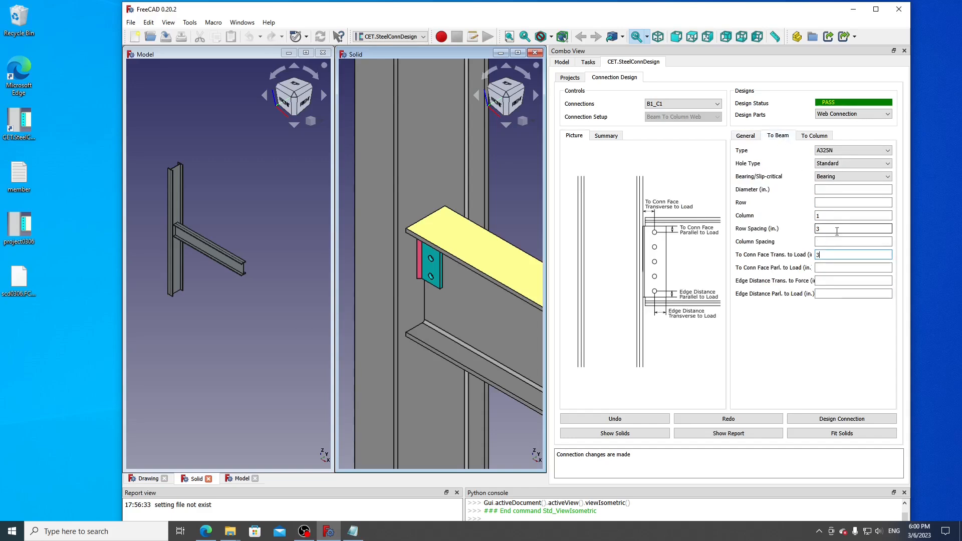
left_click(842, 423)
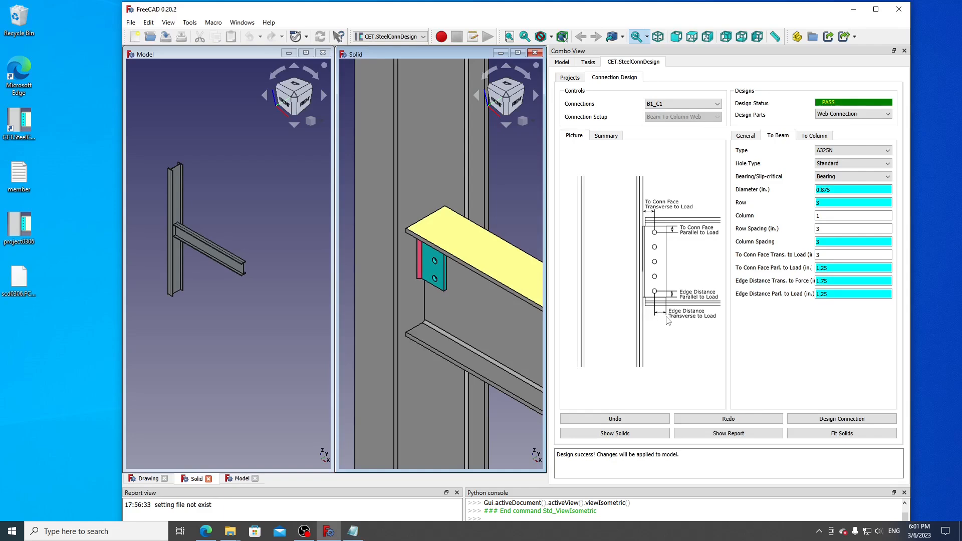
Try a 2 in. transverse bolt edge distance in the design, undo the bolt distance changes and redesign the connection.
left_click_drag(850, 280, 789, 281)
type("2")
left_click(862, 420)
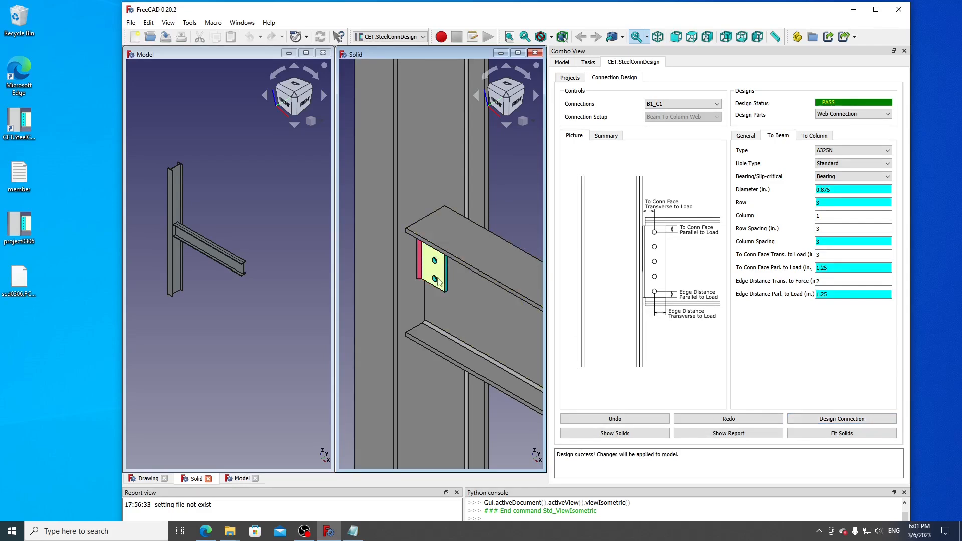
left_click(652, 419)
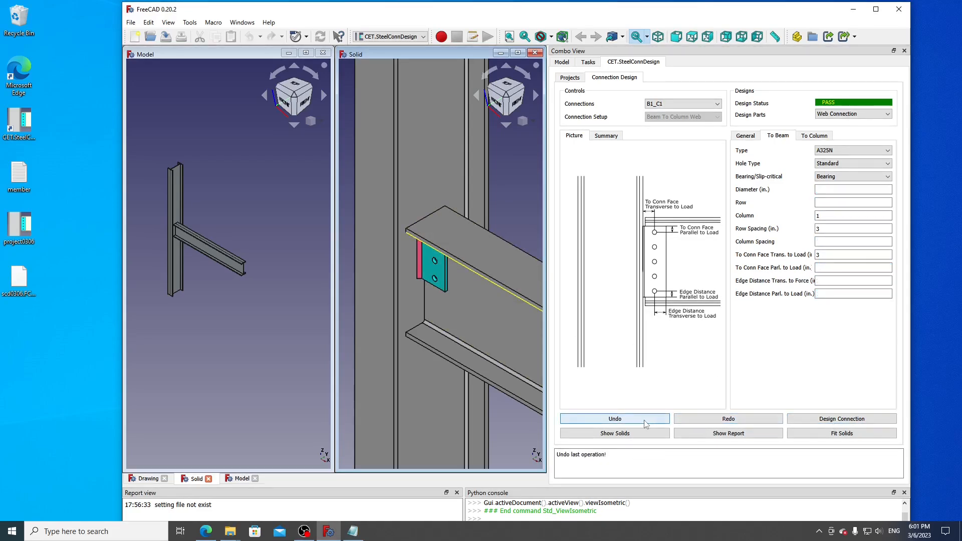
left_click(852, 420)
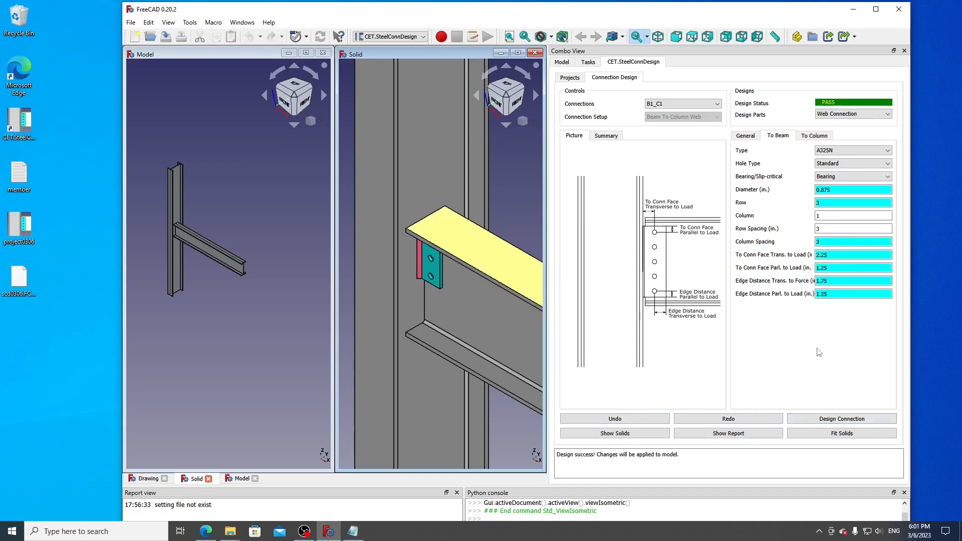
Set the column-side weld size to 0.375 in. and redesign the connection.
left_click(821, 136)
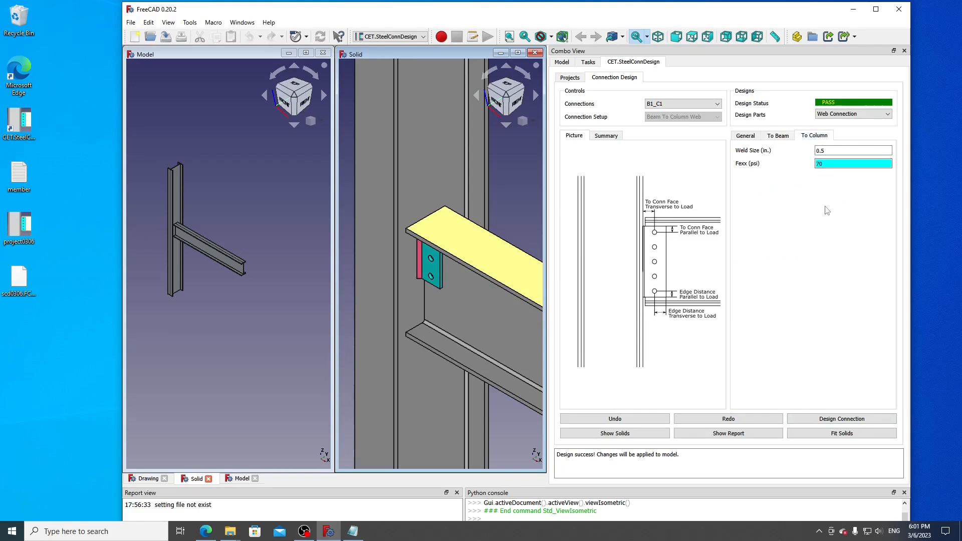
double_click(816, 150)
left_click(841, 418)
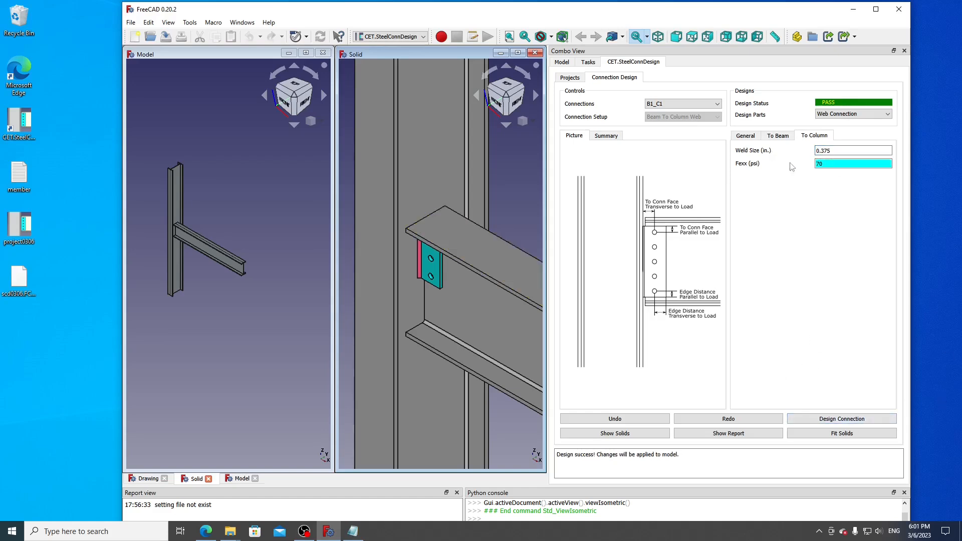
left_click(742, 136)
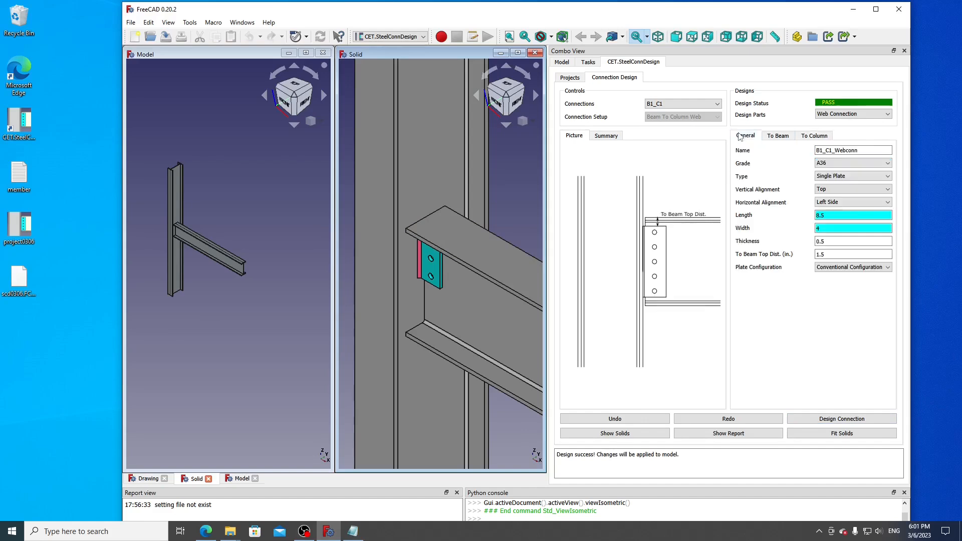
left_click(783, 137)
left_click(754, 137)
left_click(38, 348)
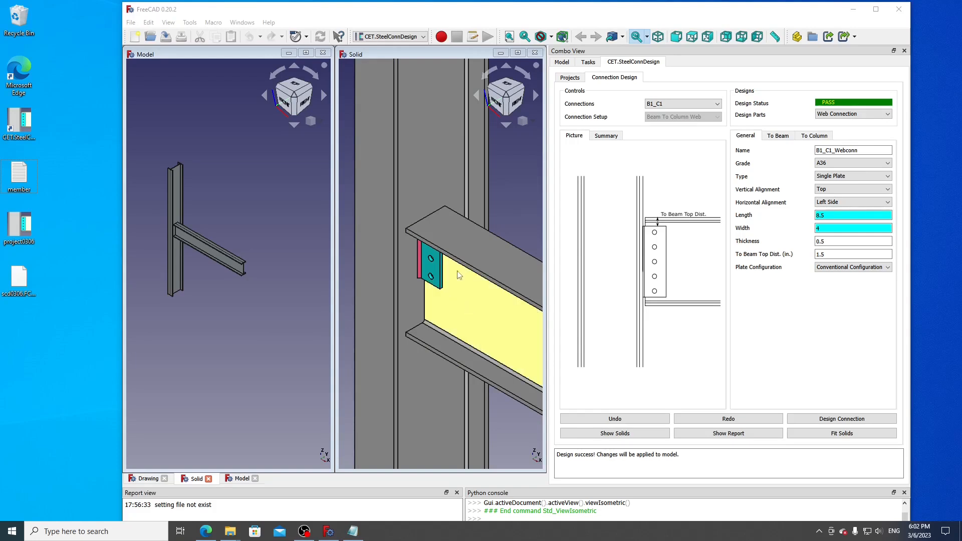
Switch to the TechDraw workbench and create a default A4 drawing page.
left_click(391, 37)
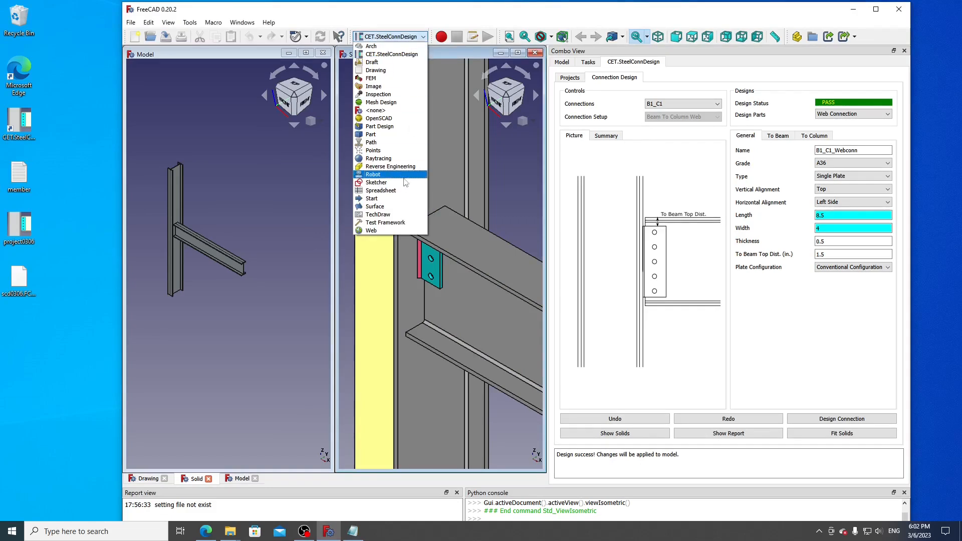
left_click(400, 215)
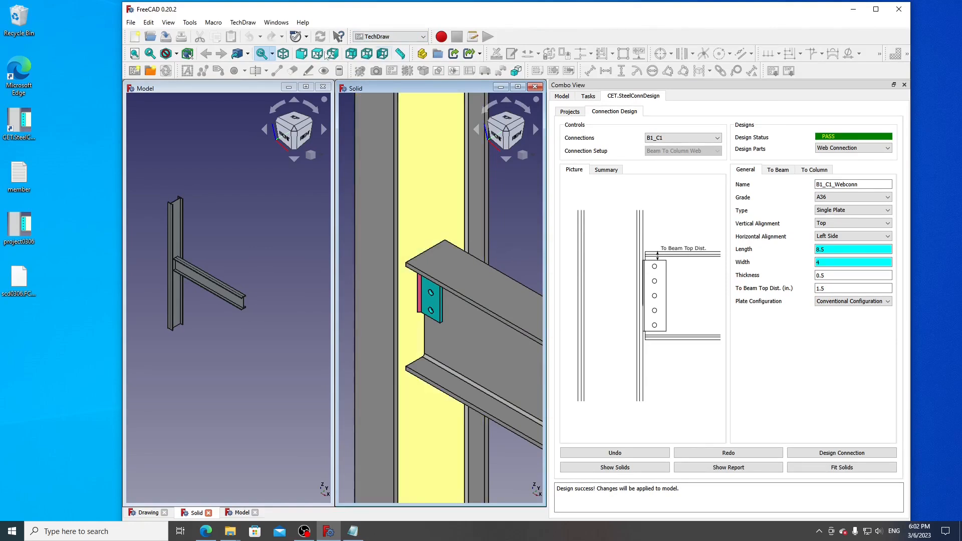
left_click(134, 71)
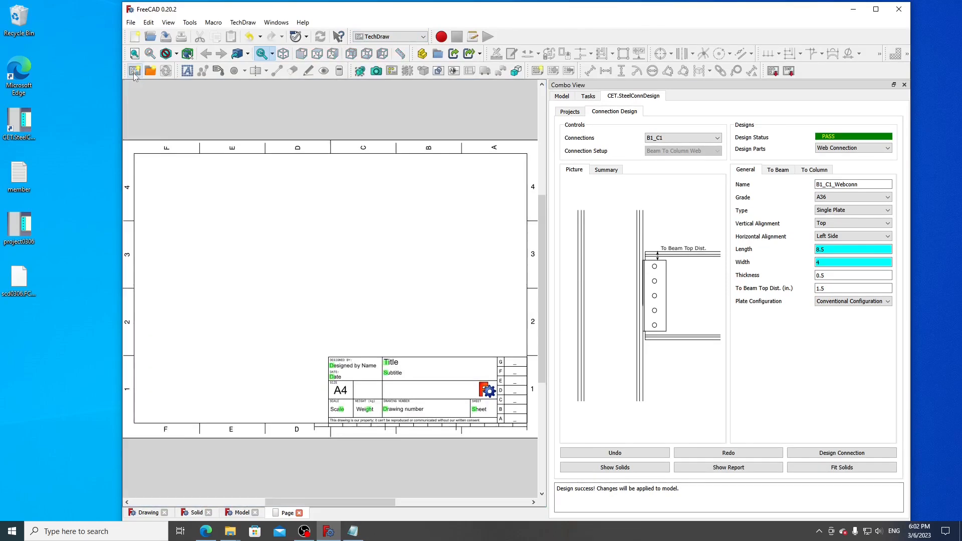
Add a front view of the web connection plate B1_C1_Webconn to the drawing page.
left_click(195, 513)
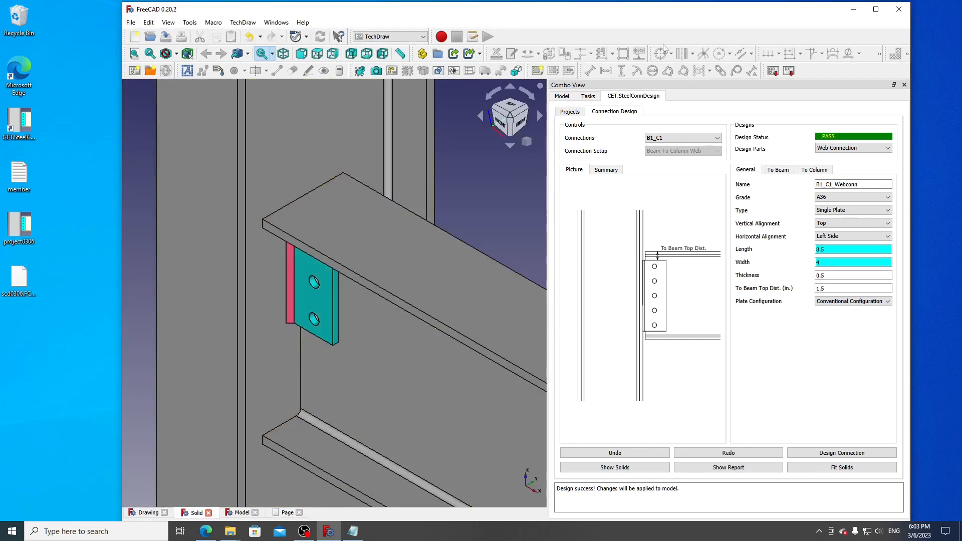
left_click(302, 54)
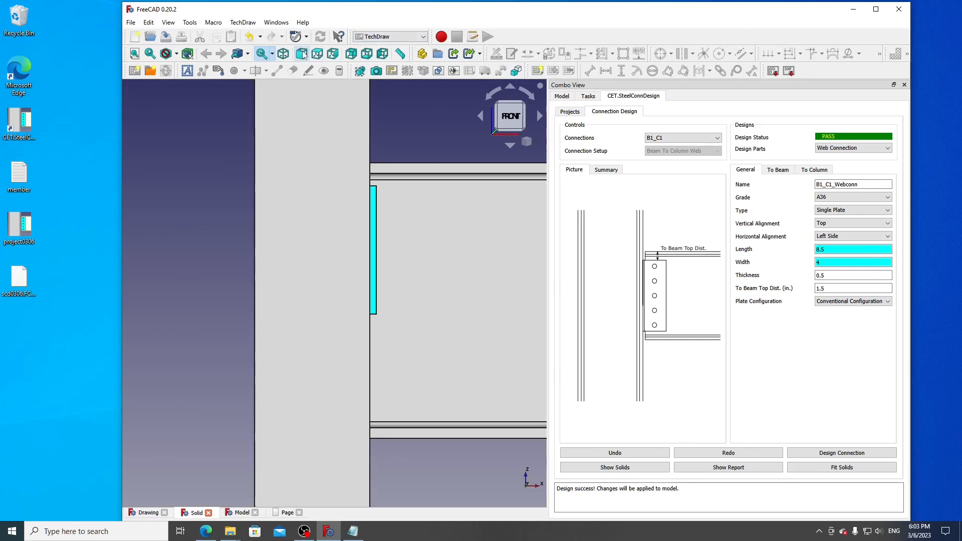
left_click(561, 95)
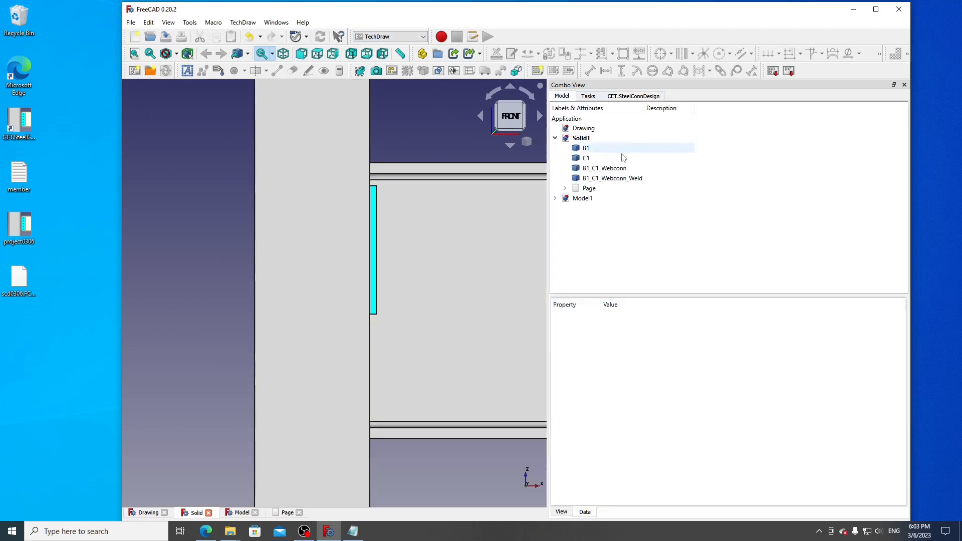
left_click(609, 169)
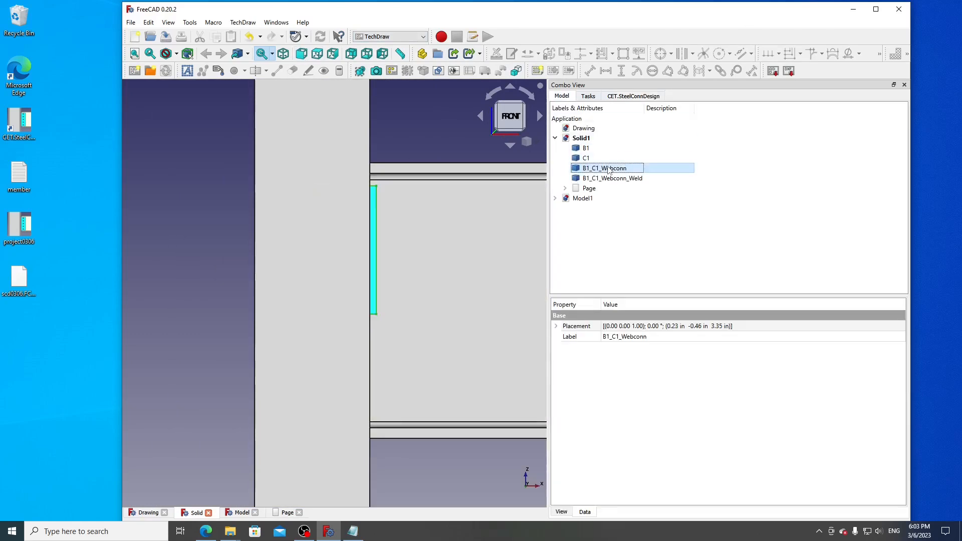
left_click(359, 74)
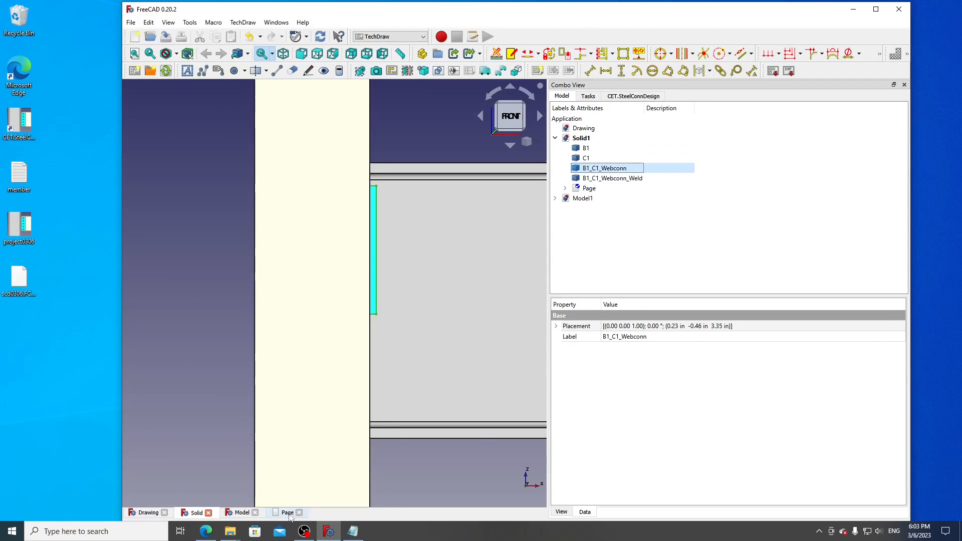
left_click(287, 512)
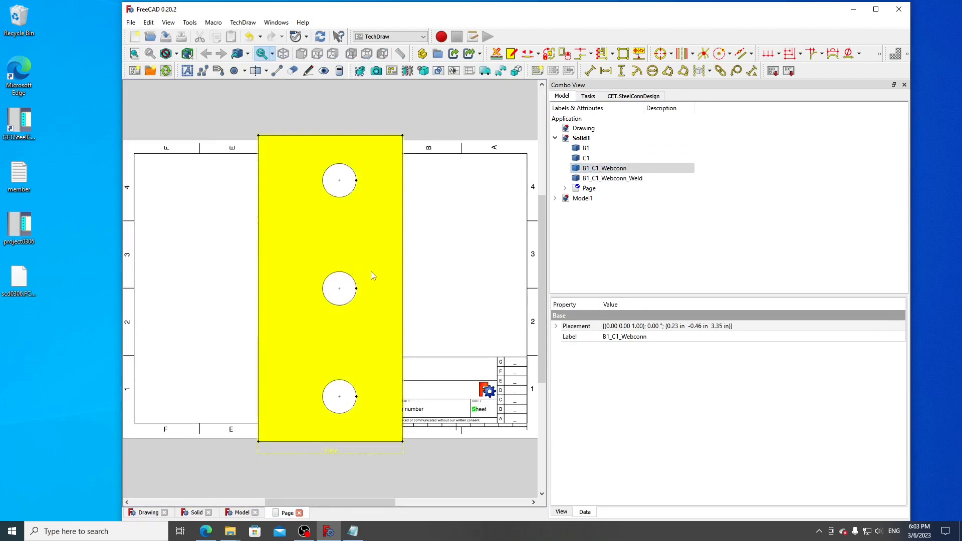
Set the drawing page's scale to 0.3.
left_click(591, 190)
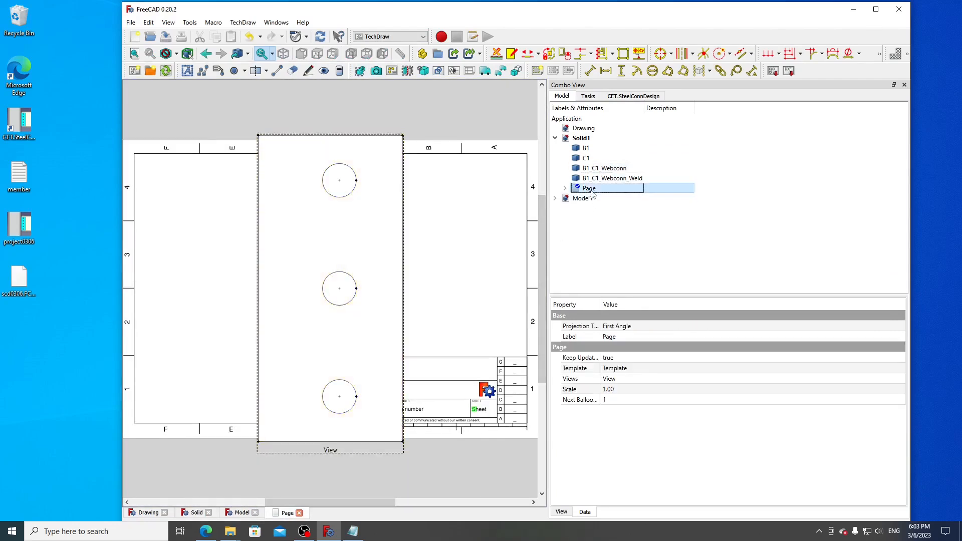
left_click(627, 389)
type("0.3")
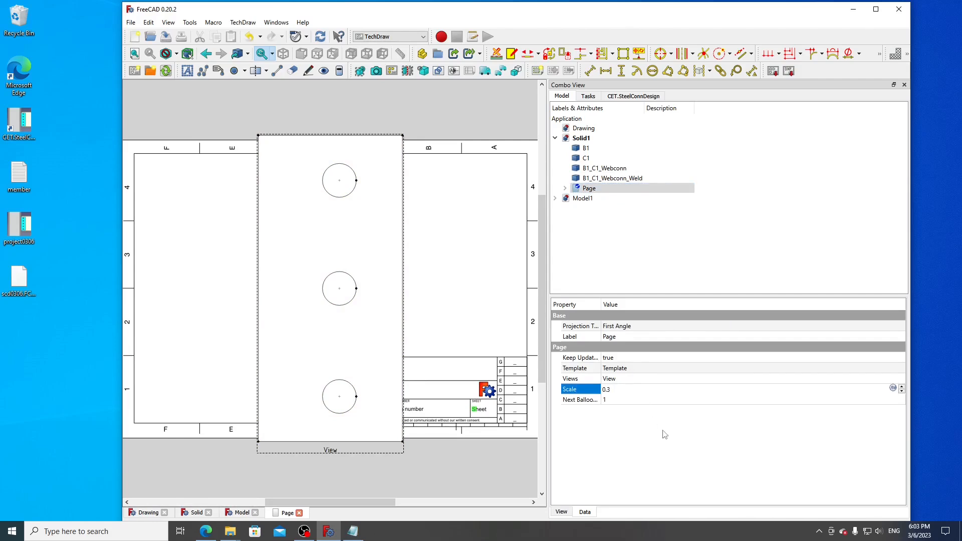
key("Return")
Move the plate's front view to the sheet's upper-left area, at about X 2.2 in, Y 5.6 in.
left_click(329, 251)
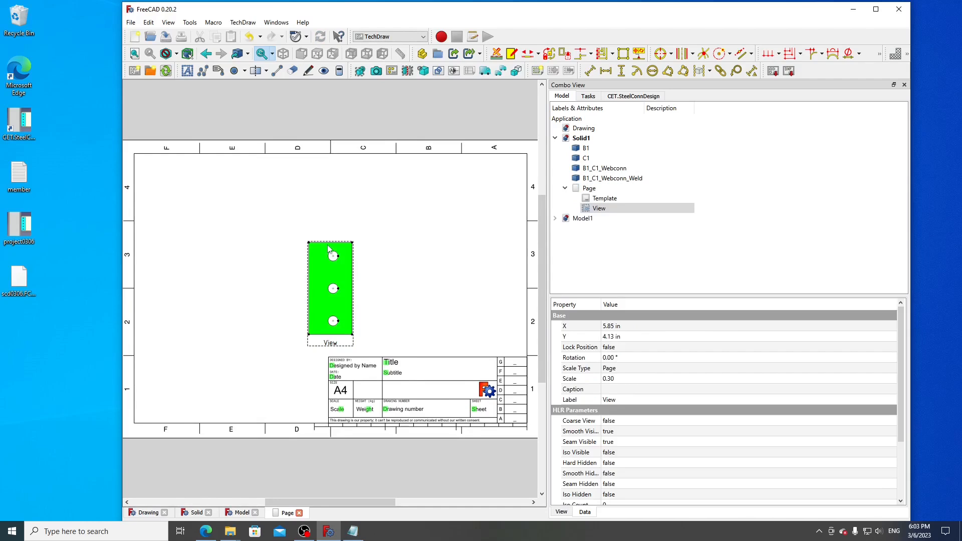
left_click(287, 226)
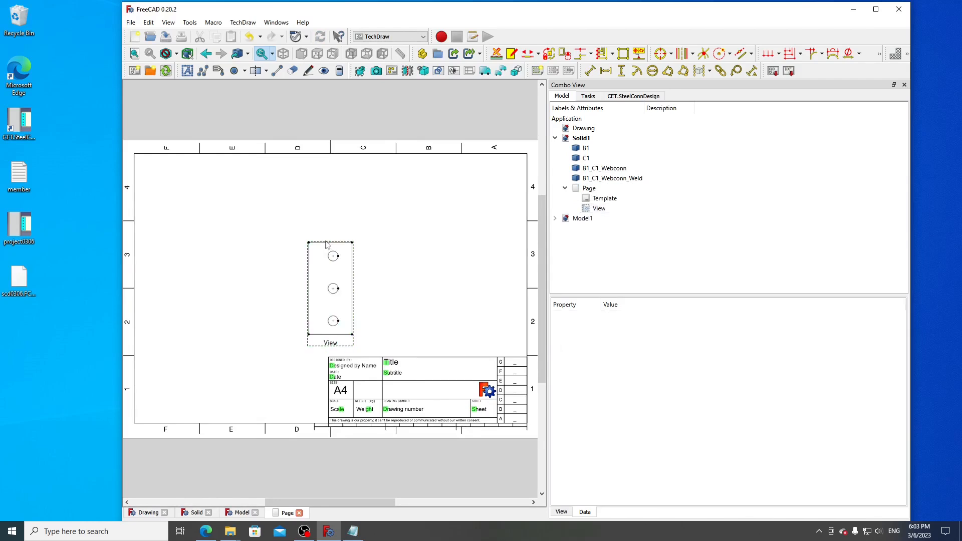
left_click(322, 244)
mouse_move(334, 245)
middle_mouse_down()
mouse_move(343, 240)
mouse_move(327, 240)
middle_mouse_up()
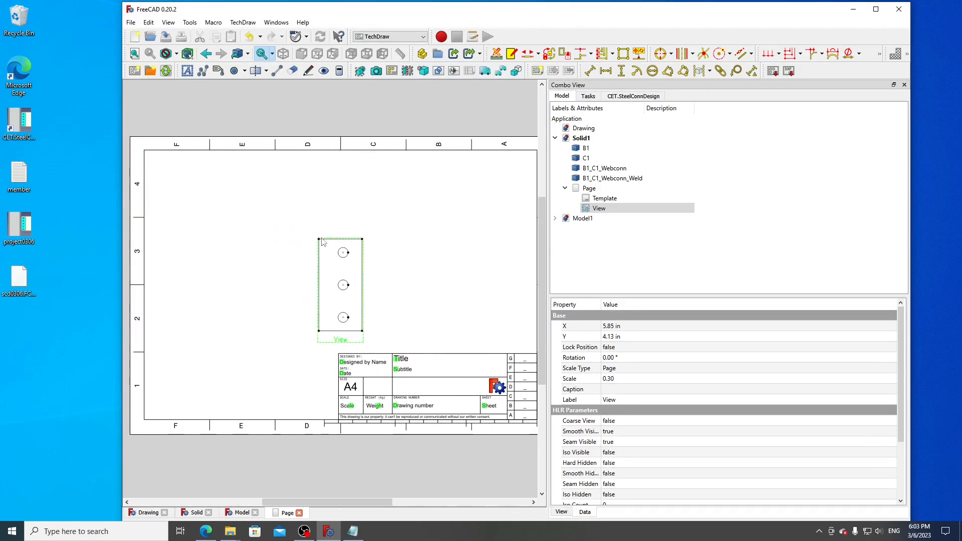
left_click_drag(323, 241, 193, 188)
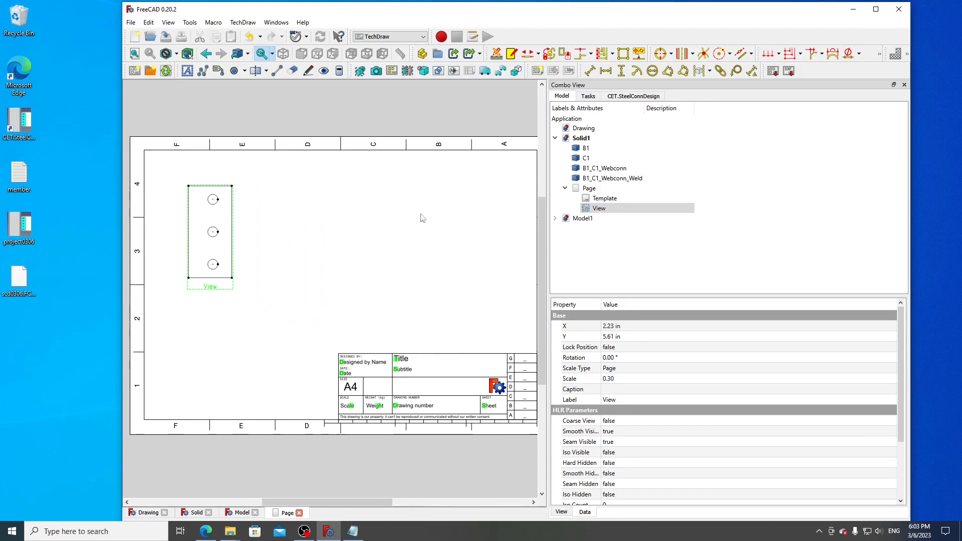
Add a right-side view of B1_C1_Webconn and place it beside the front view, at about X 4.3 in, Y 5.6 in.
left_click(195, 513)
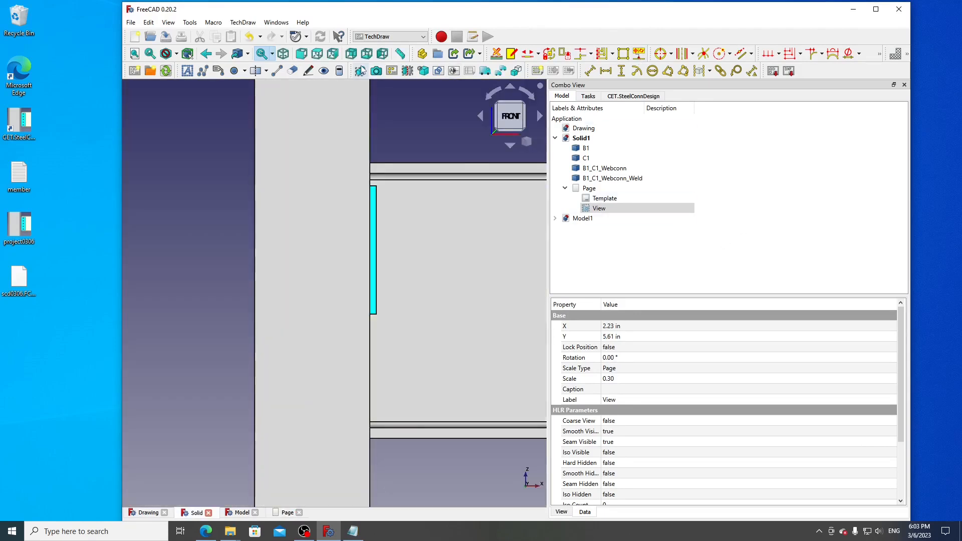
left_click(332, 54)
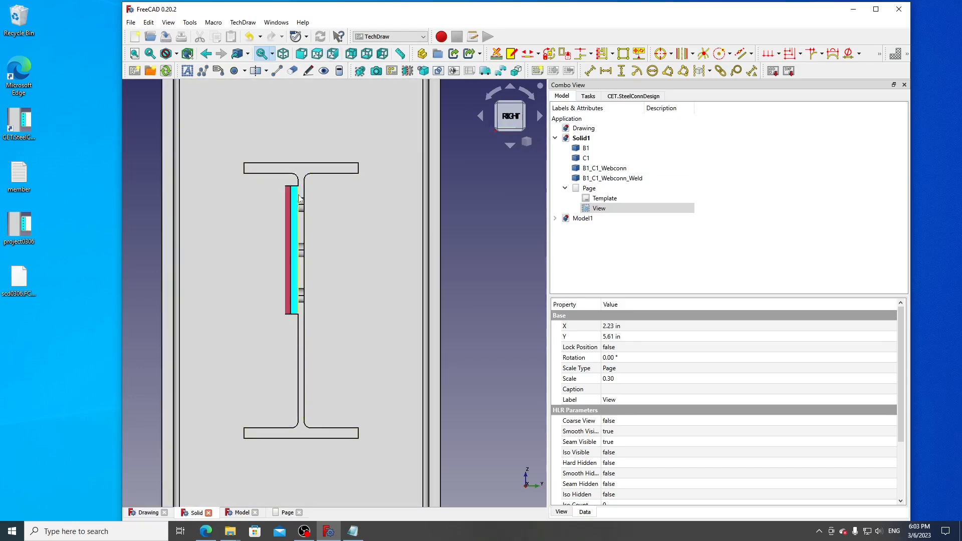
left_click(623, 170)
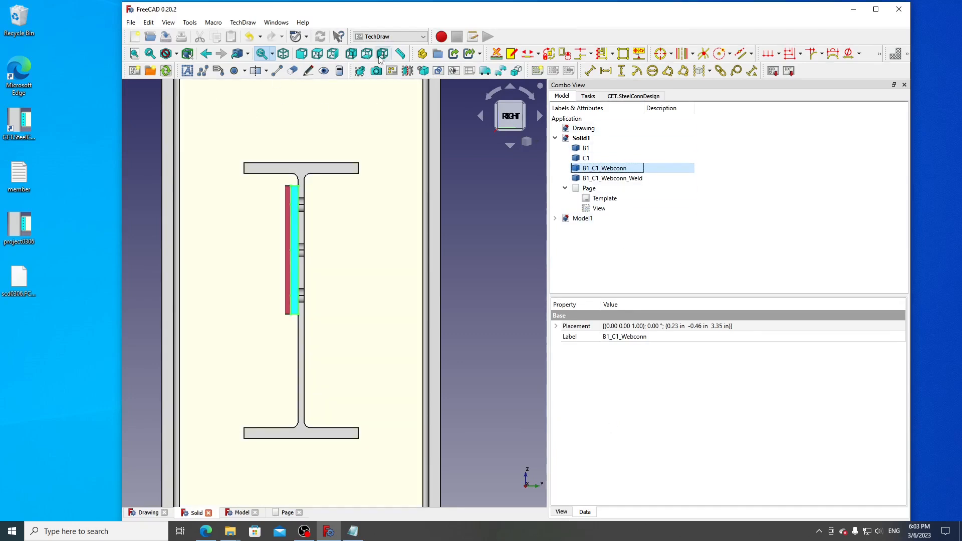
left_click(360, 70)
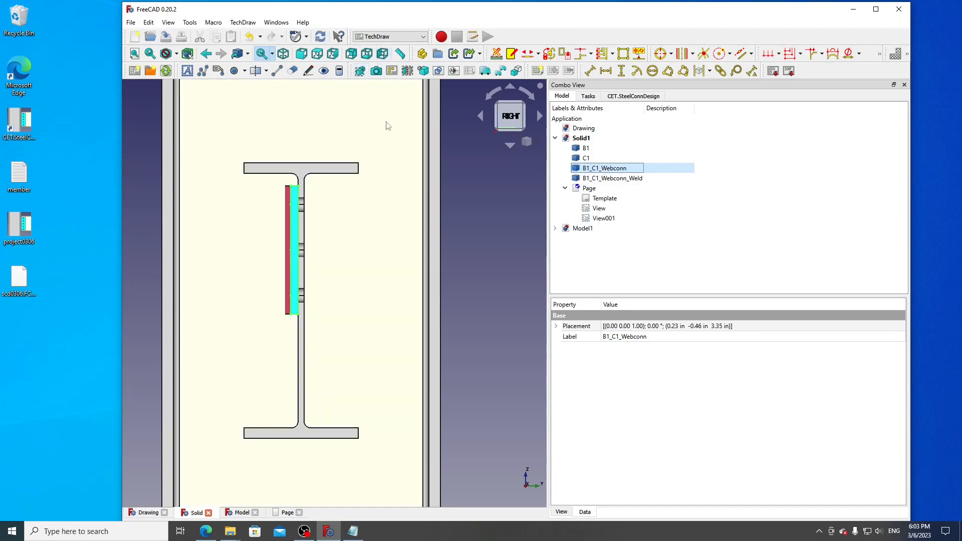
left_click(286, 512)
left_click(341, 283)
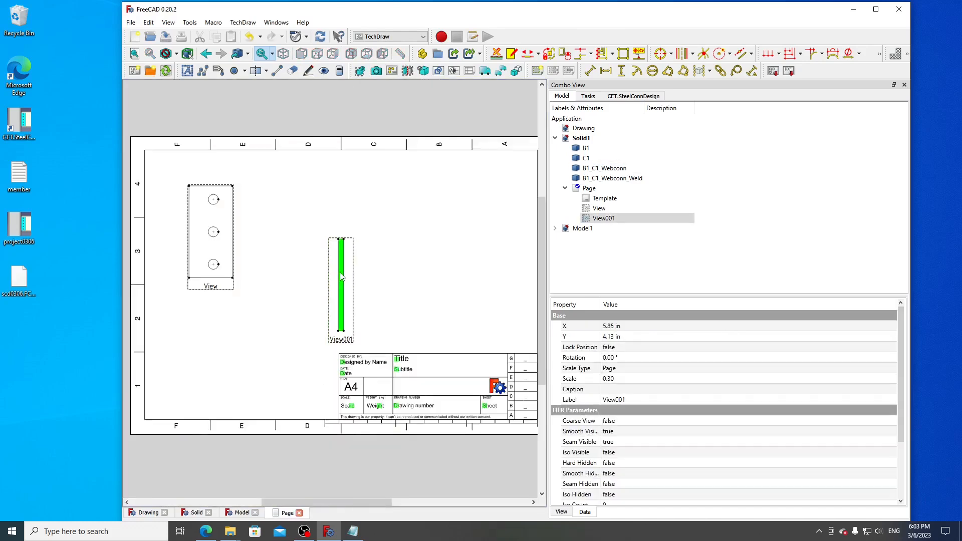
left_click_drag(331, 243, 278, 191)
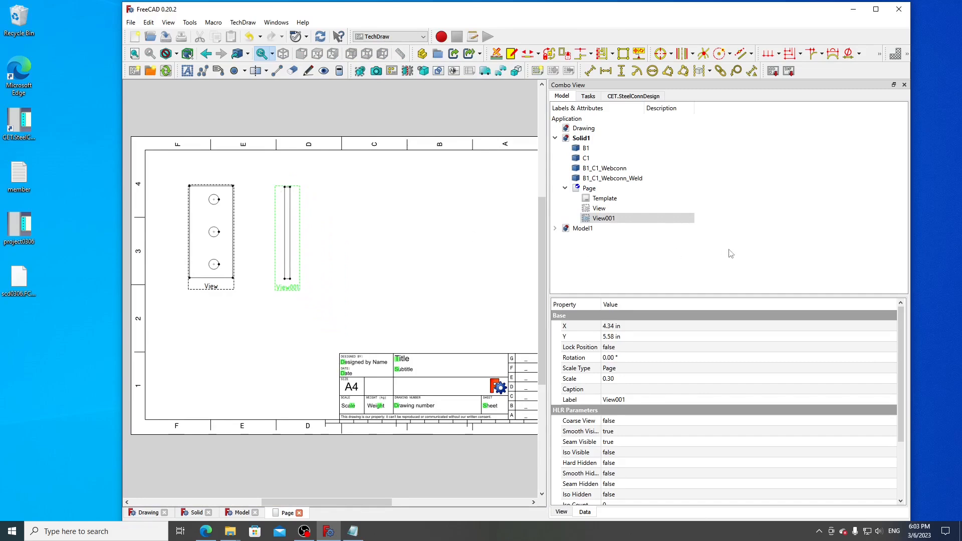
Show the solid connection model in isometric view.
left_click(195, 512)
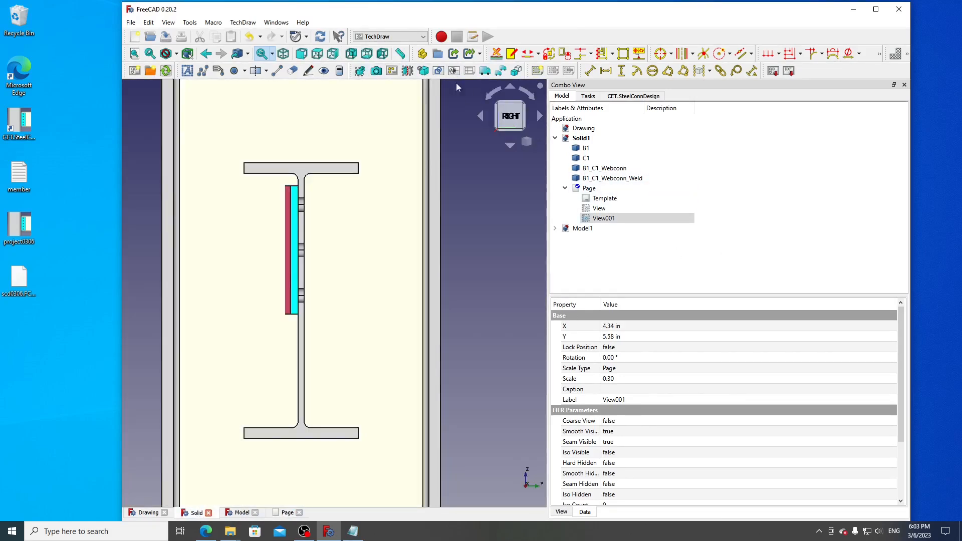
left_click(283, 54)
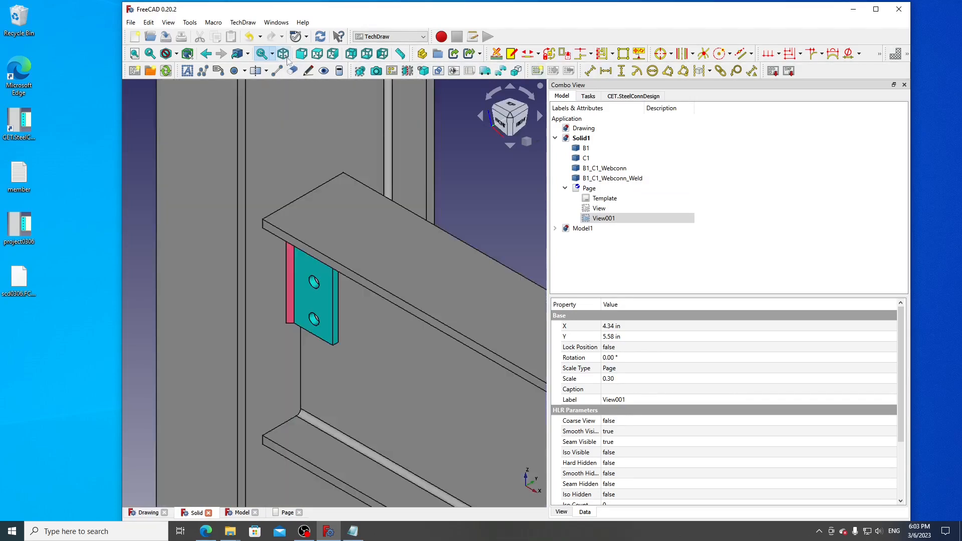
Try a drawing view of the plate based on its selected bolt-hole face, and delete that view from the page.
left_click(329, 299)
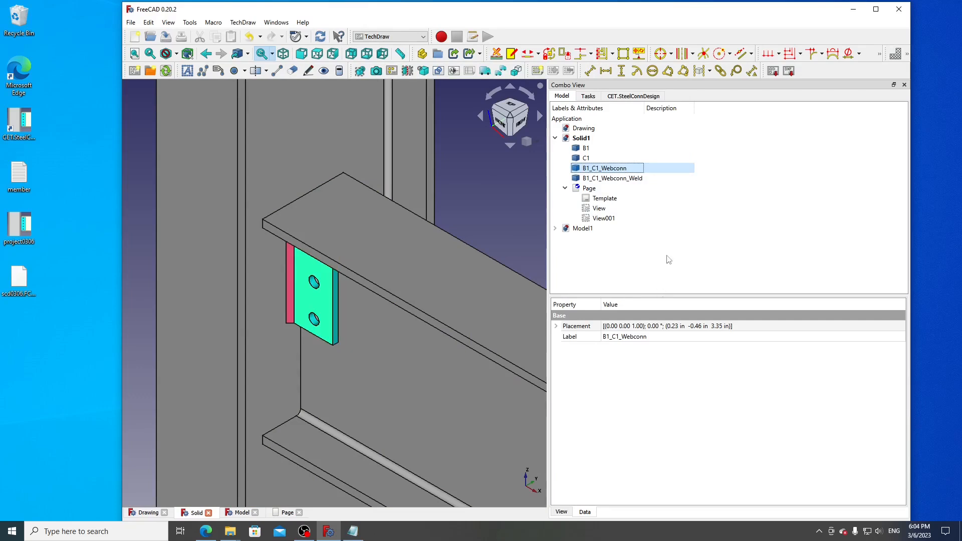
left_click(360, 72)
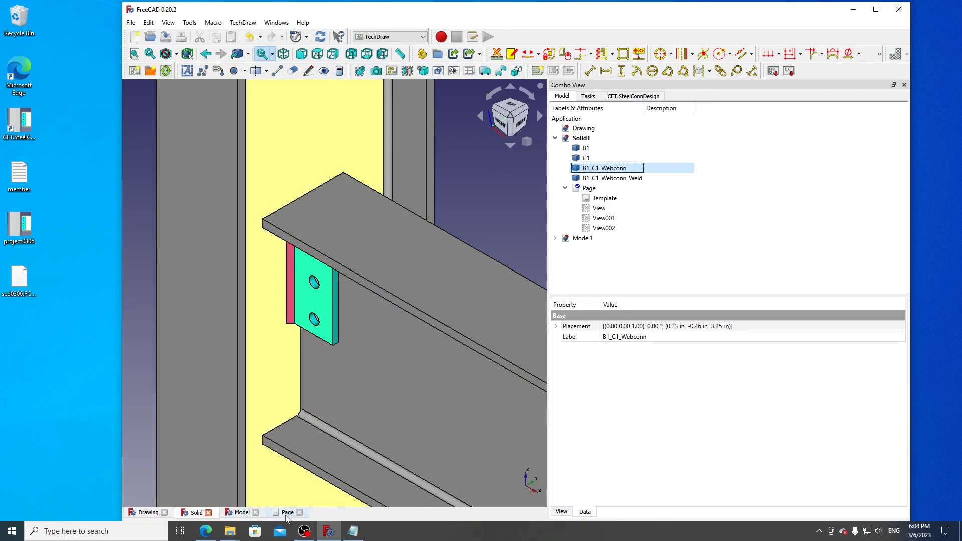
left_click(286, 513)
left_click(366, 284)
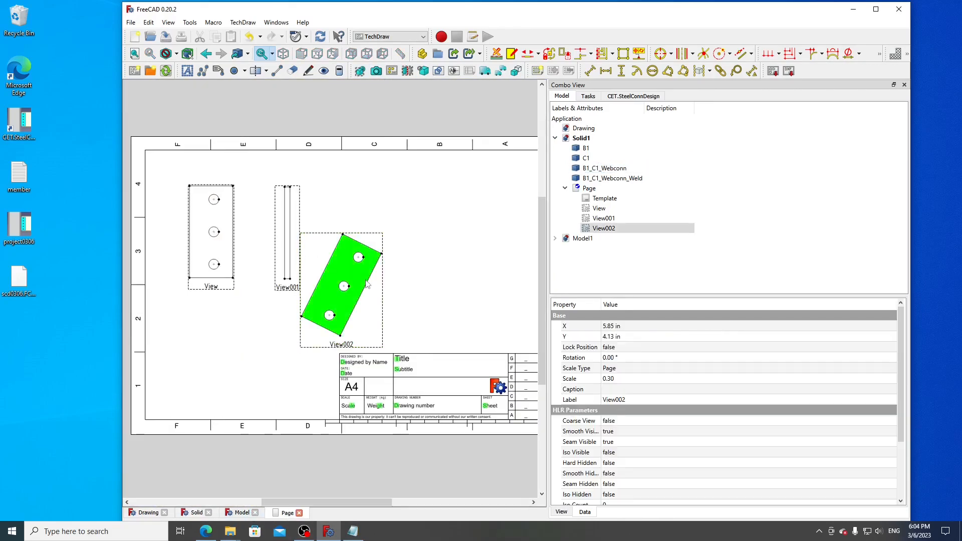
key("Delete")
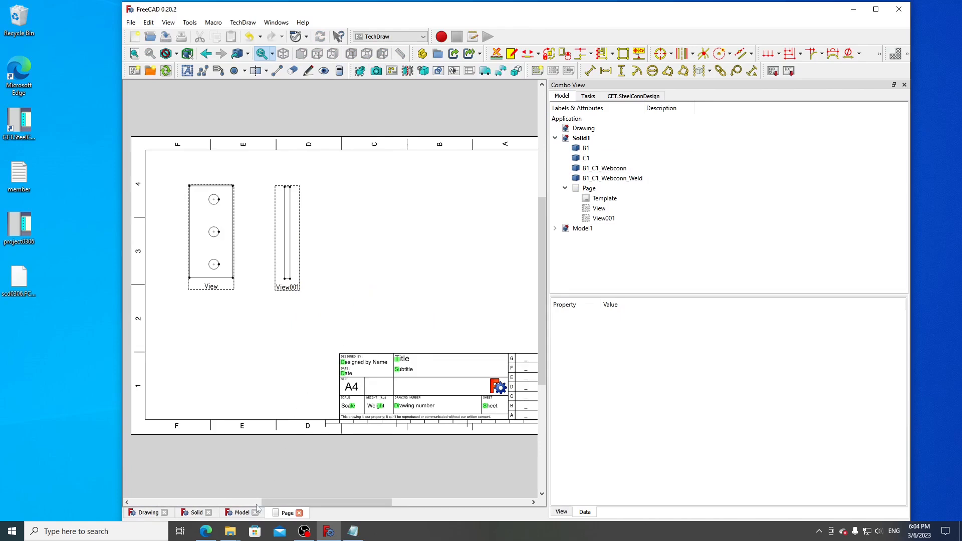
Add an isometric view of the whole B1_C1_Webconn plate and place it beside the side view, at about X 6.5 in, Y 5.2 in.
left_click(196, 512)
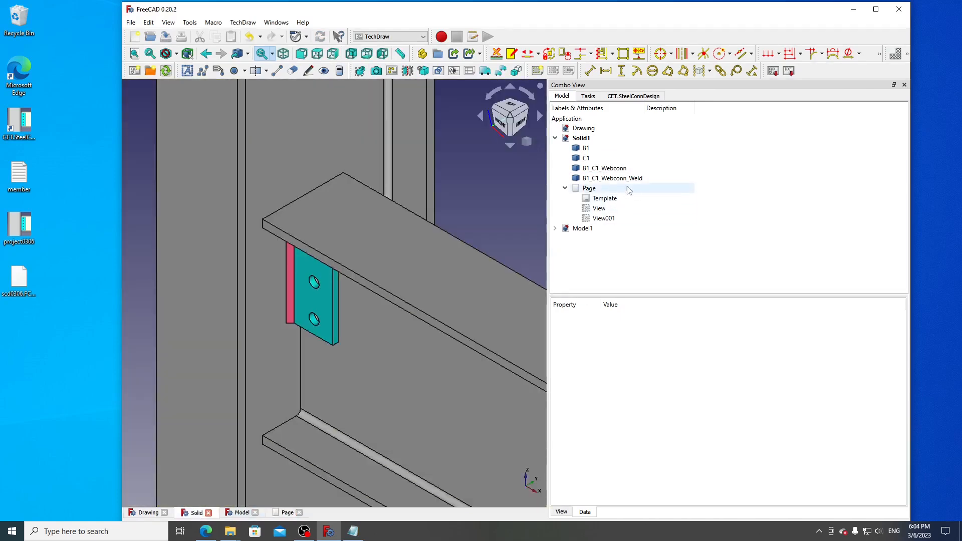
left_click(613, 171)
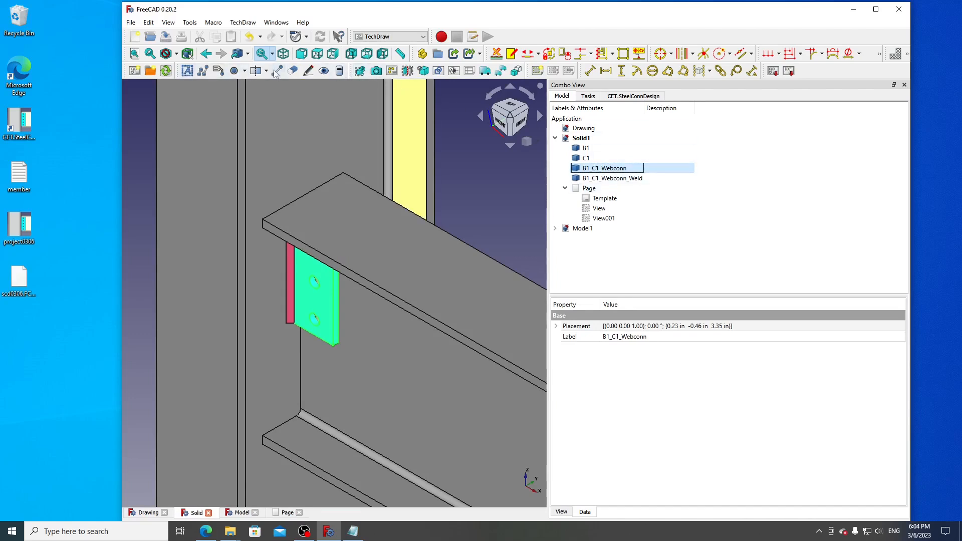
left_click(359, 71)
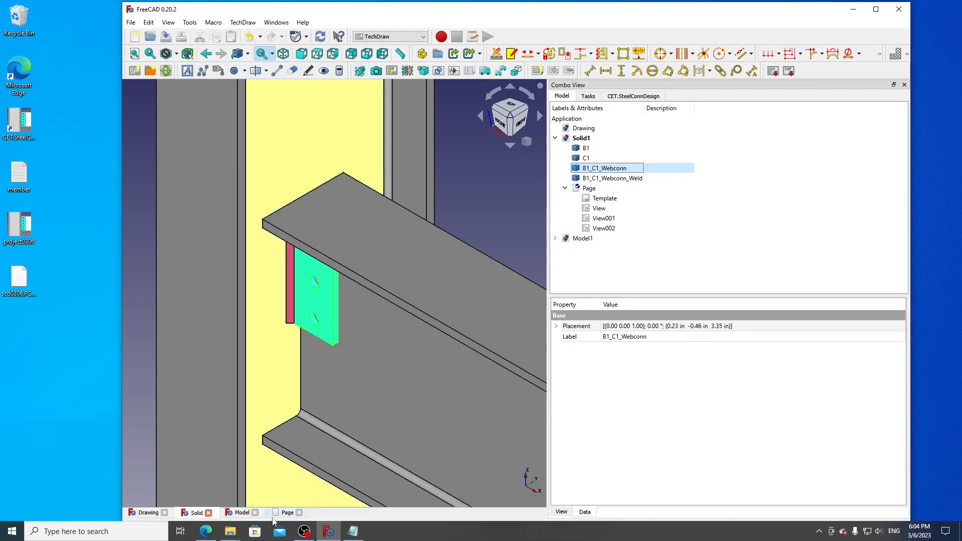
left_click(281, 513)
left_click(346, 278)
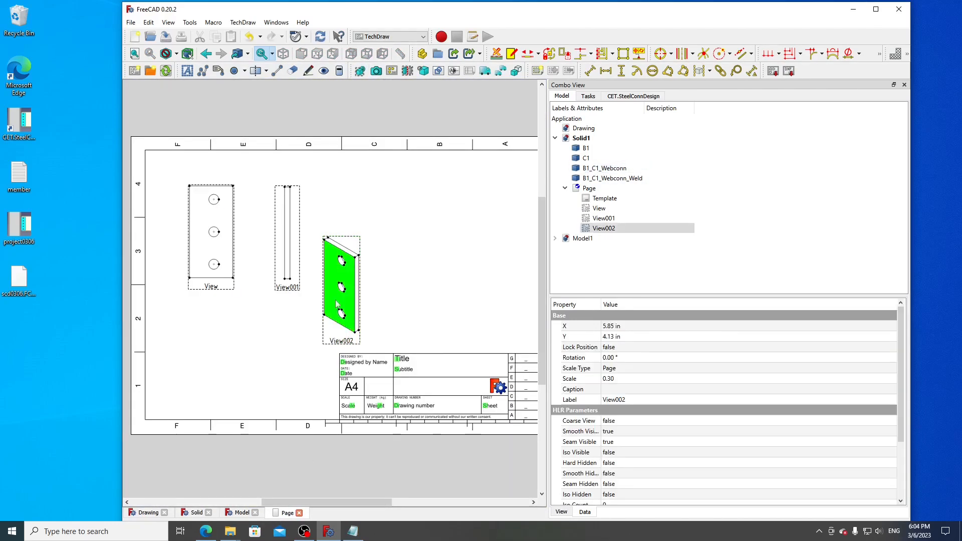
left_click_drag(353, 241, 368, 194)
left_click(412, 220)
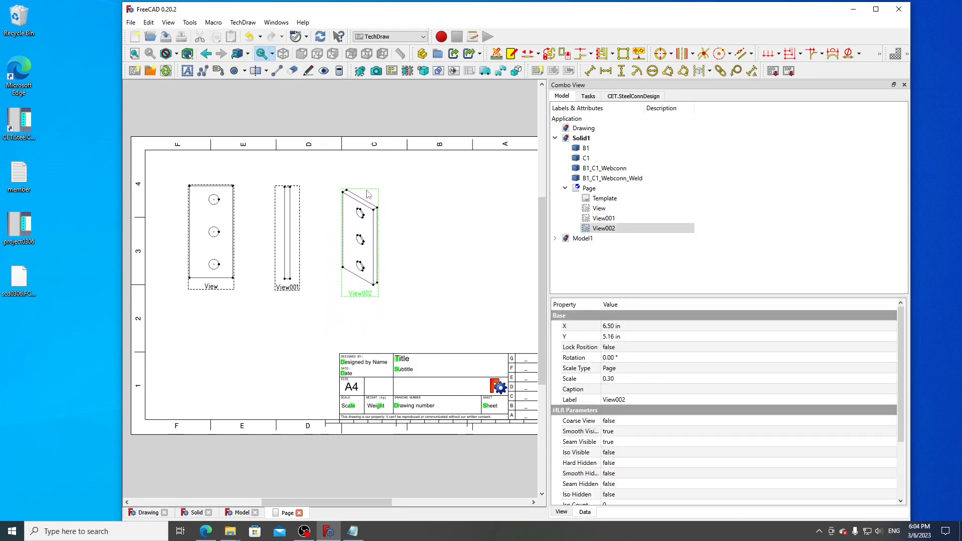
left_click(440, 228)
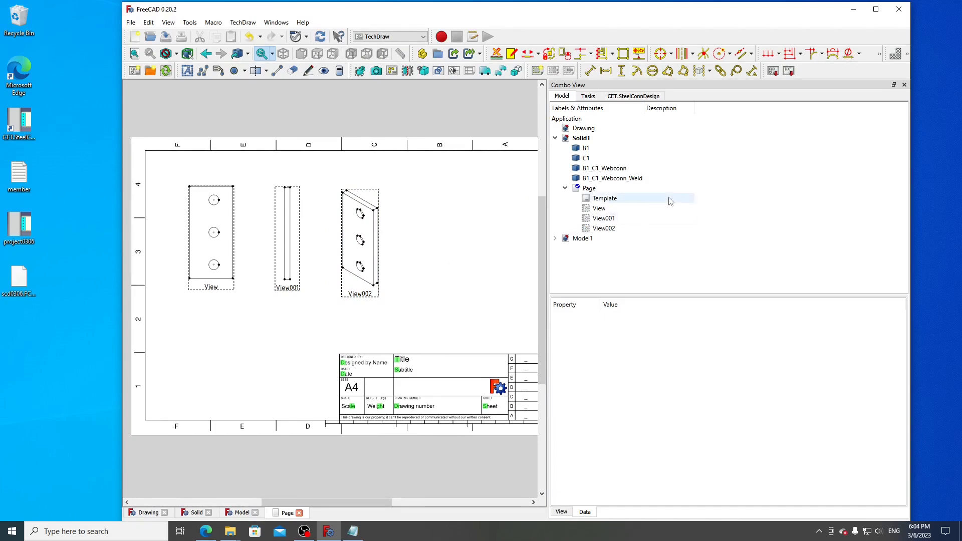
Add a horizontal dimension for the plate's width between the two upper corners of the front view.
left_click(190, 190)
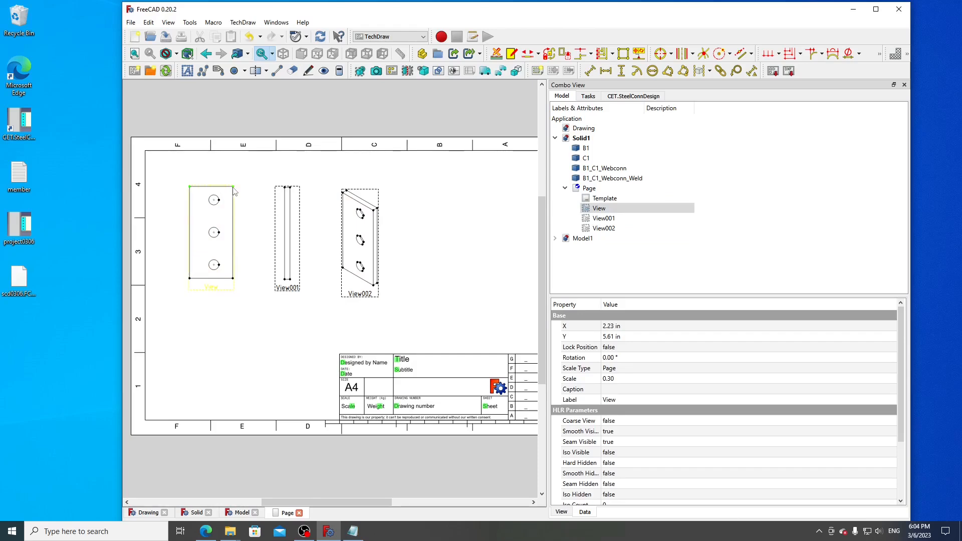
left_click(606, 71)
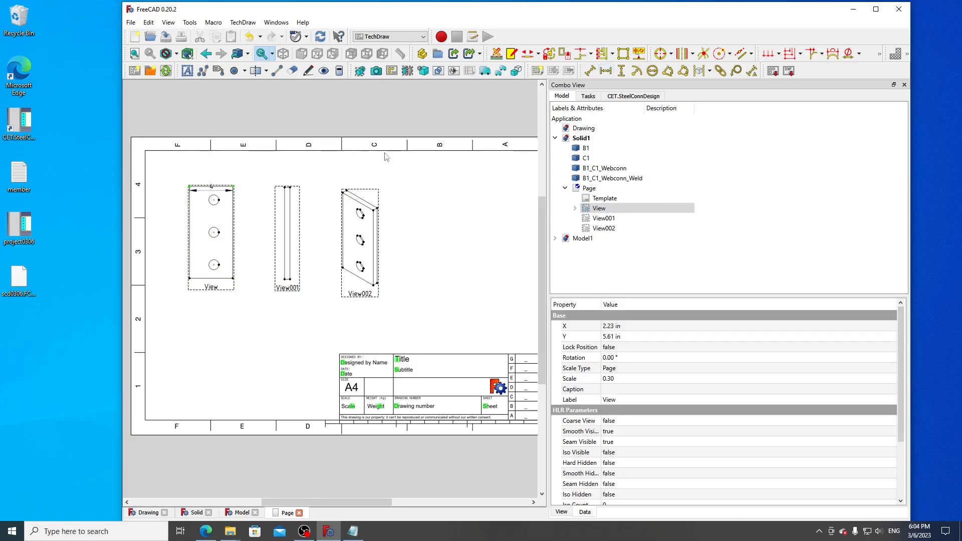
Move the width dimension above the plate's front view, and add a vertical dimension for the plate's length beside the side view.
left_click_drag(212, 188, 212, 174)
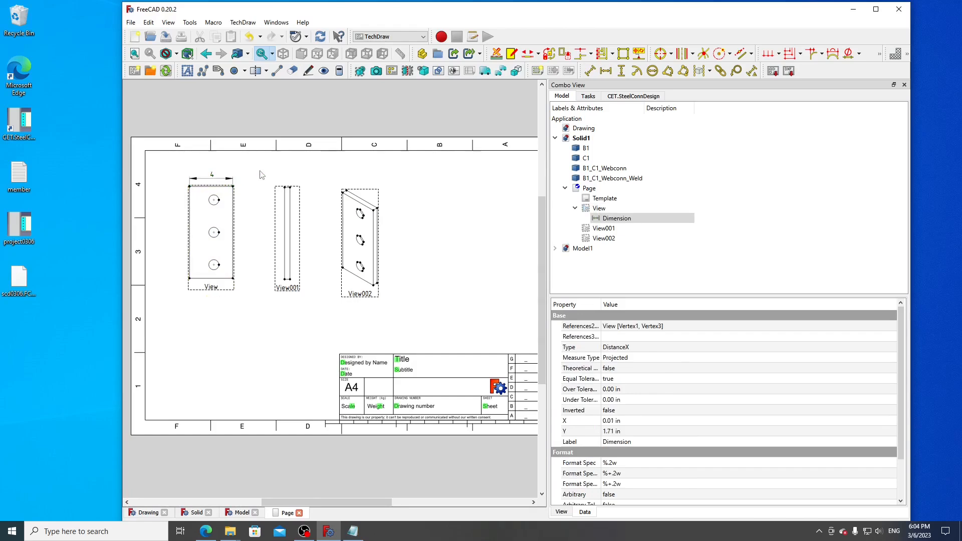
left_click(259, 175)
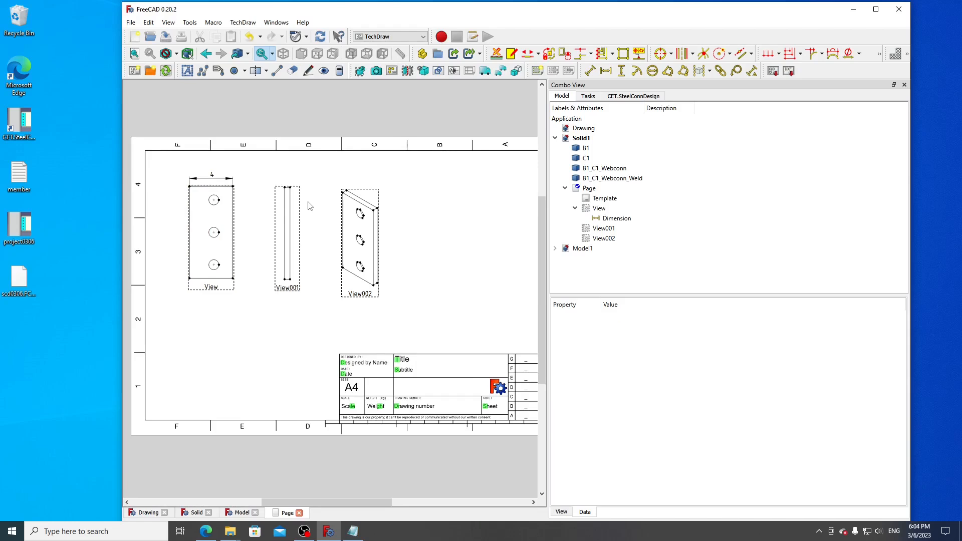
left_click(292, 284)
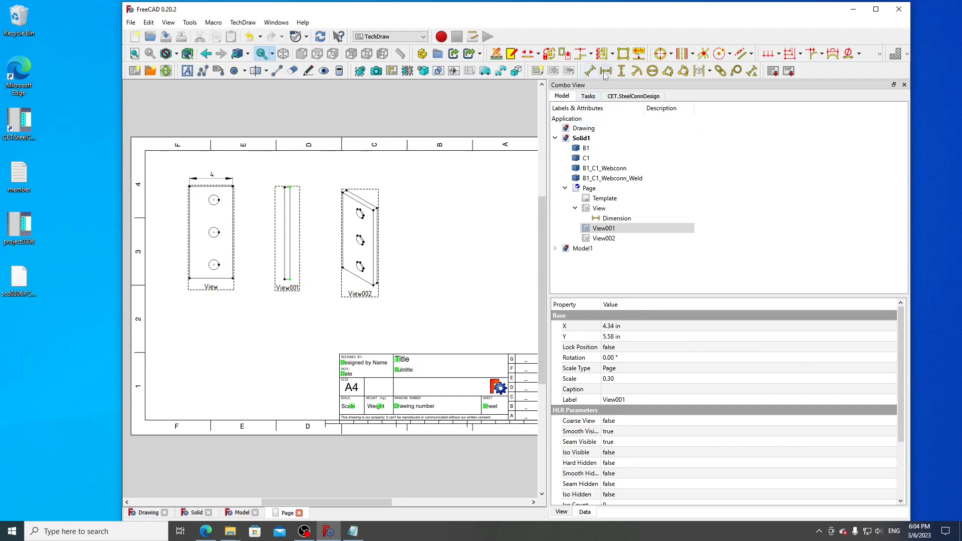
left_click(621, 71)
left_click_drag(299, 243, 313, 244)
left_click(453, 269)
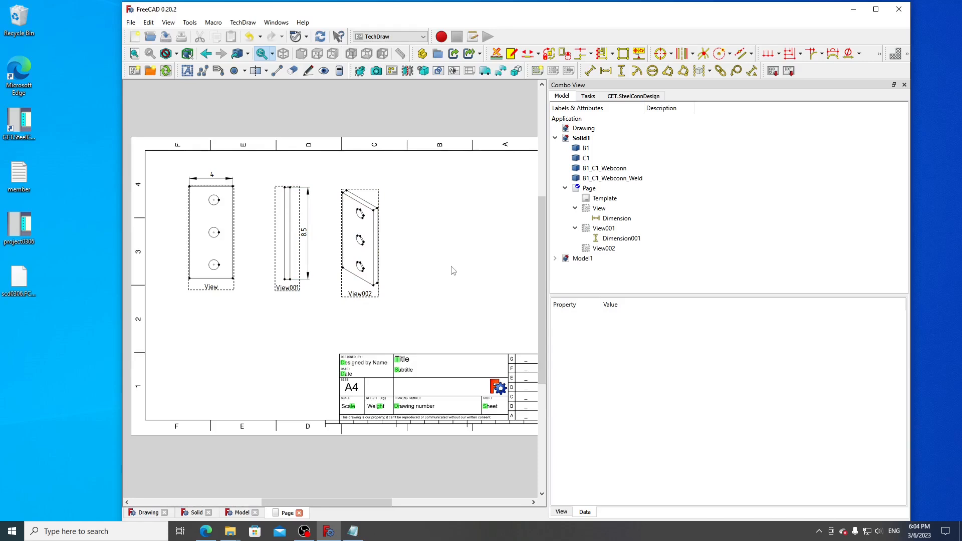
left_click(242, 22)
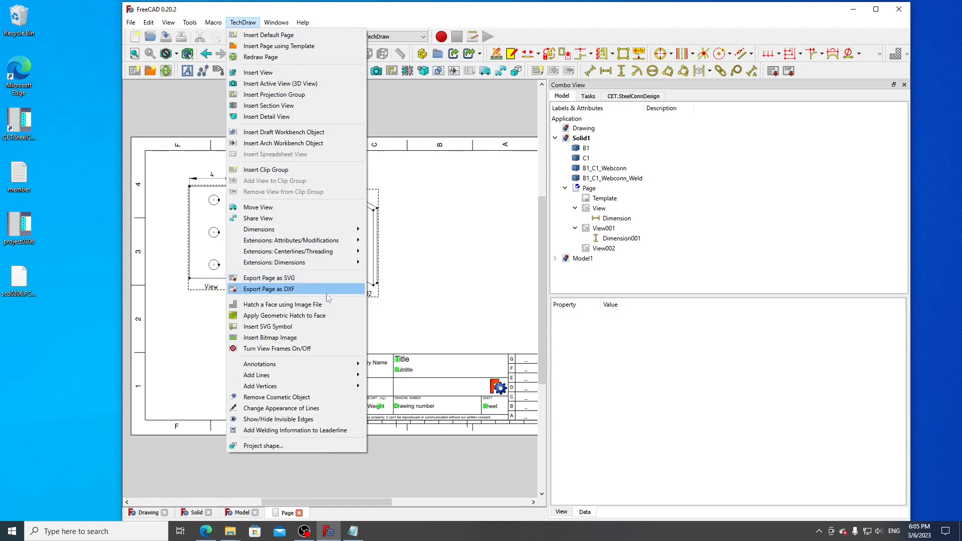
left_click(455, 275)
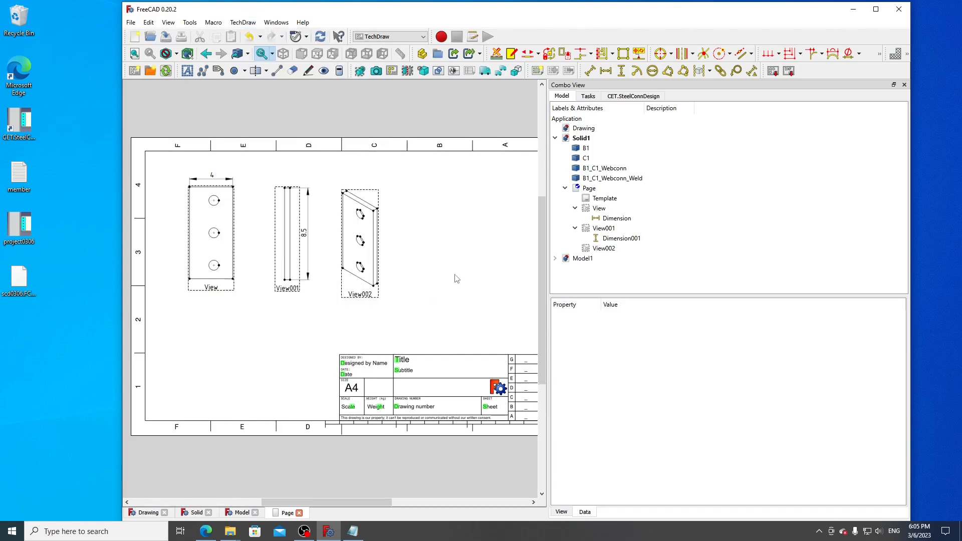
Return to the B1_C1 connection design and show its solids side by side with the beam-column model.
left_click(642, 98)
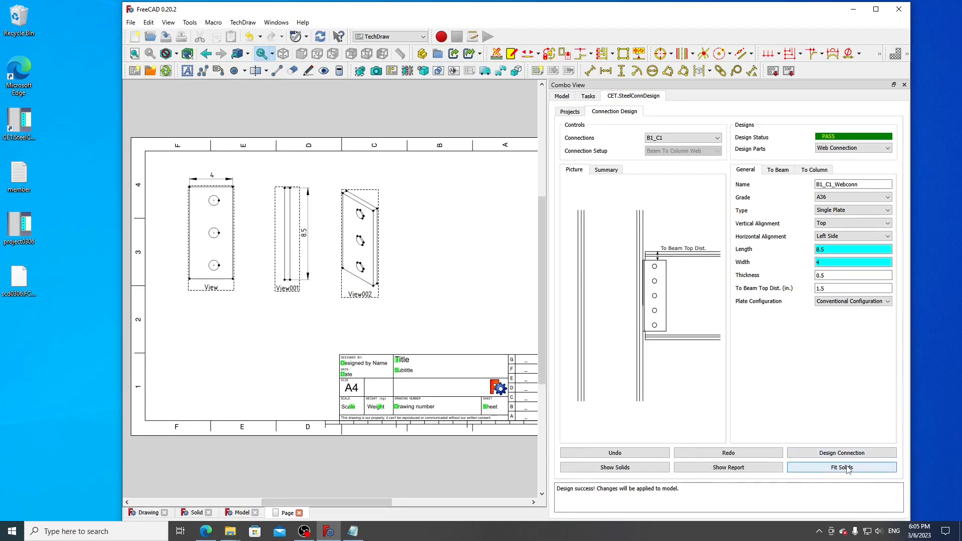
left_click(647, 471)
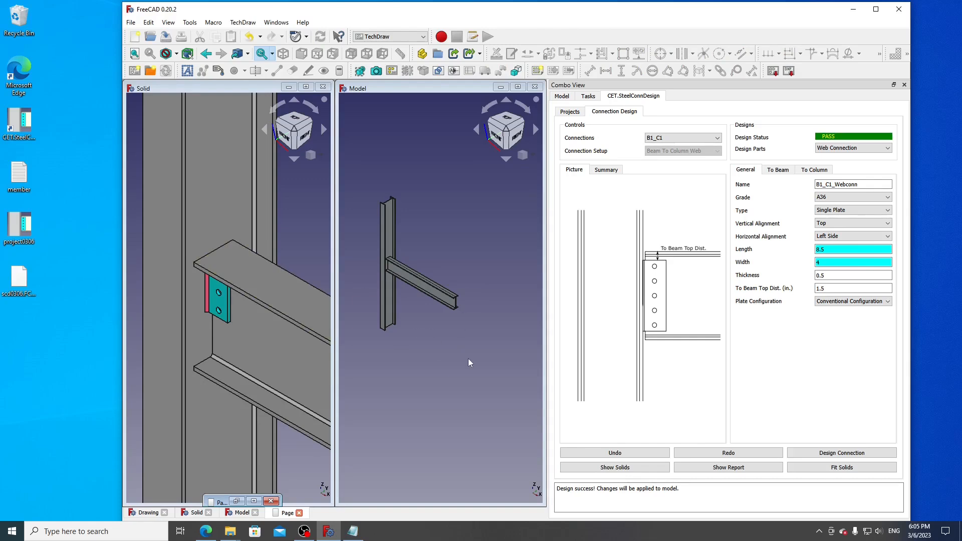
left_click(58, 370)
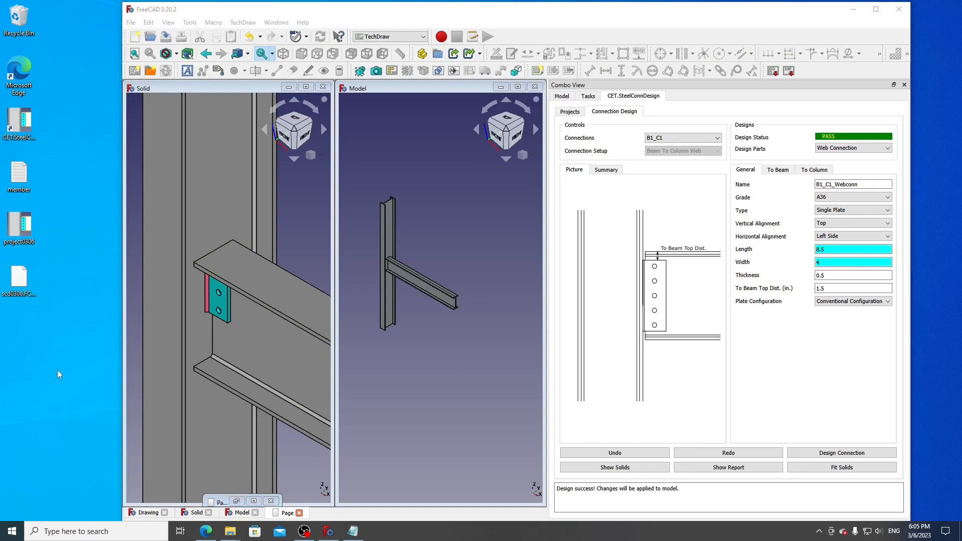